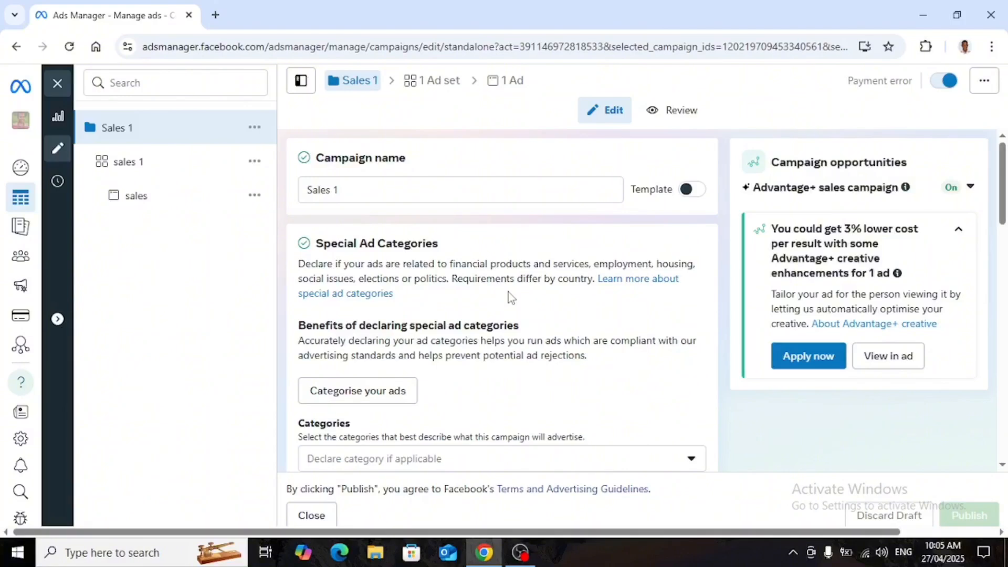
Scroll through the campaign's settings to review the name, special ad categories, details, budget and A/B test sections.
scroll(518, 315, "down", 4)
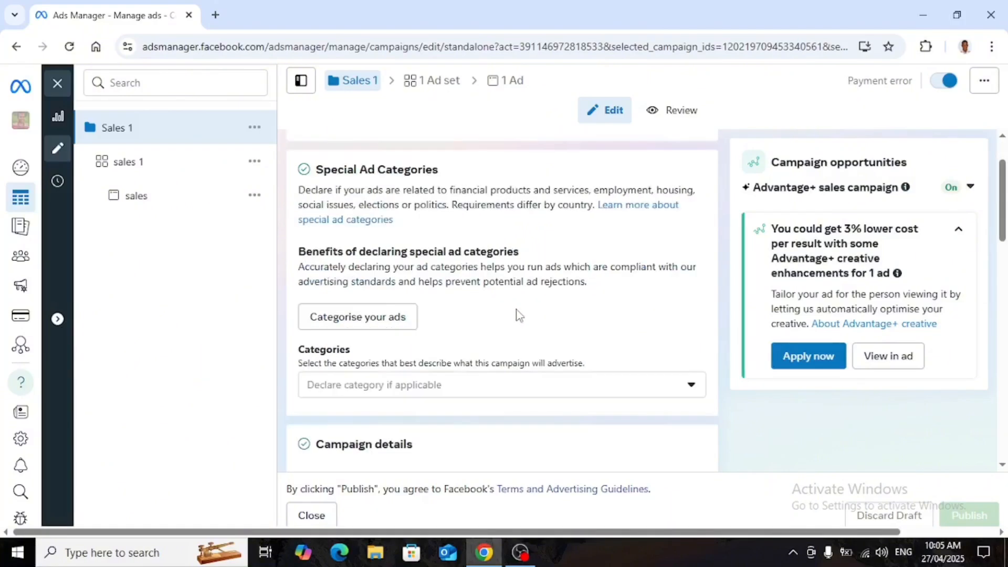
scroll(518, 315, "up", 4)
scroll(518, 315, "up", 1)
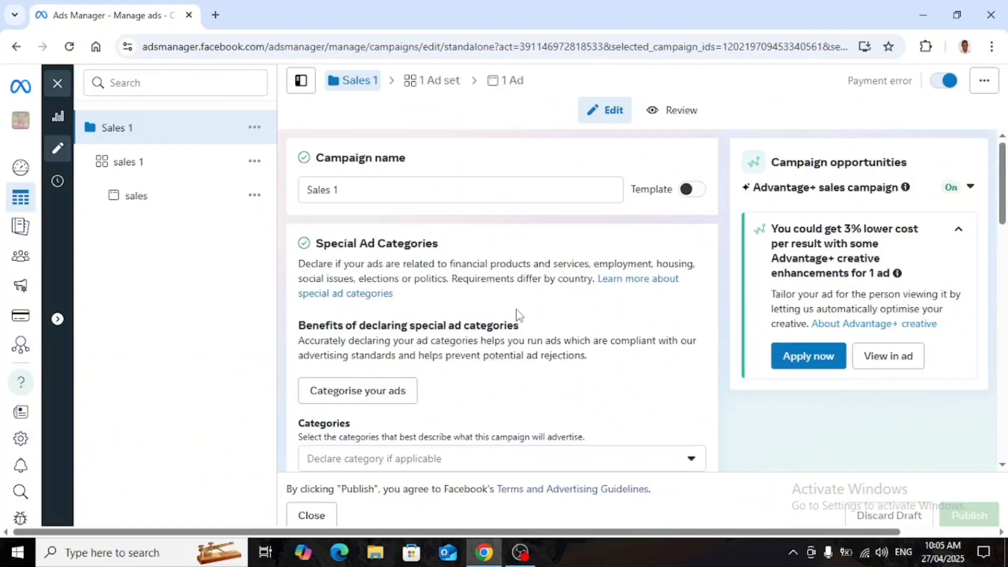
scroll(518, 315, "down", 5)
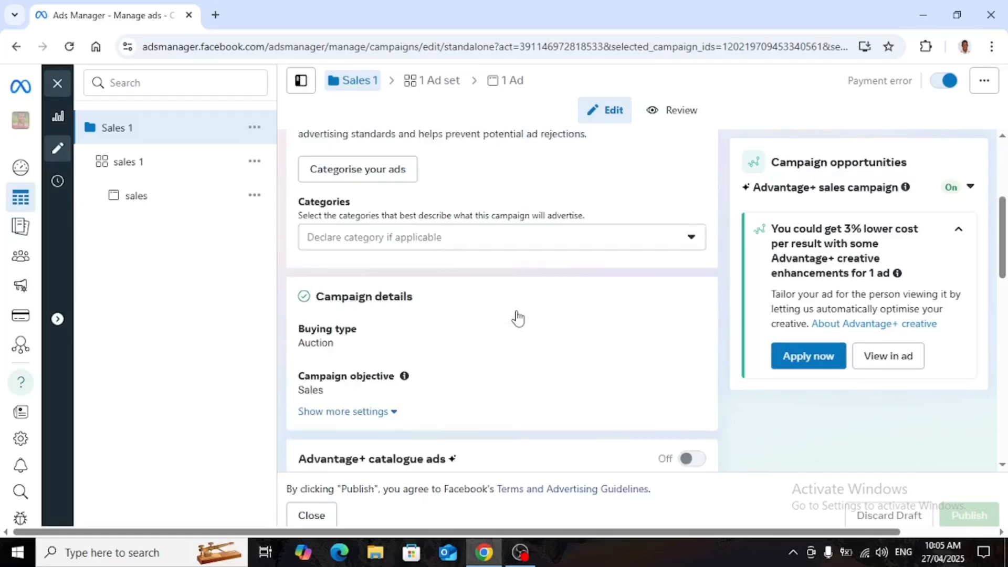
scroll(519, 318, "down", 5)
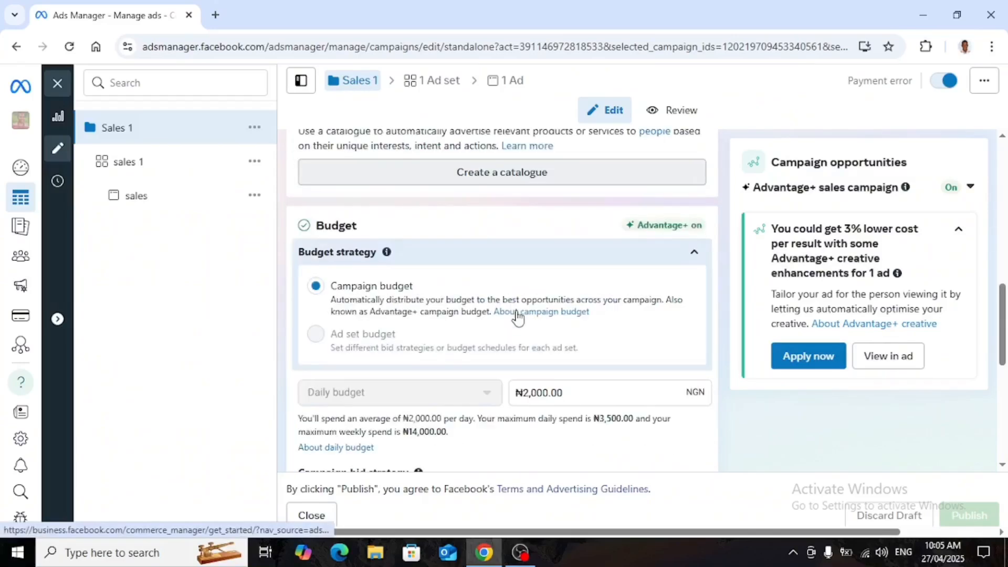
scroll(517, 317, "down", 6)
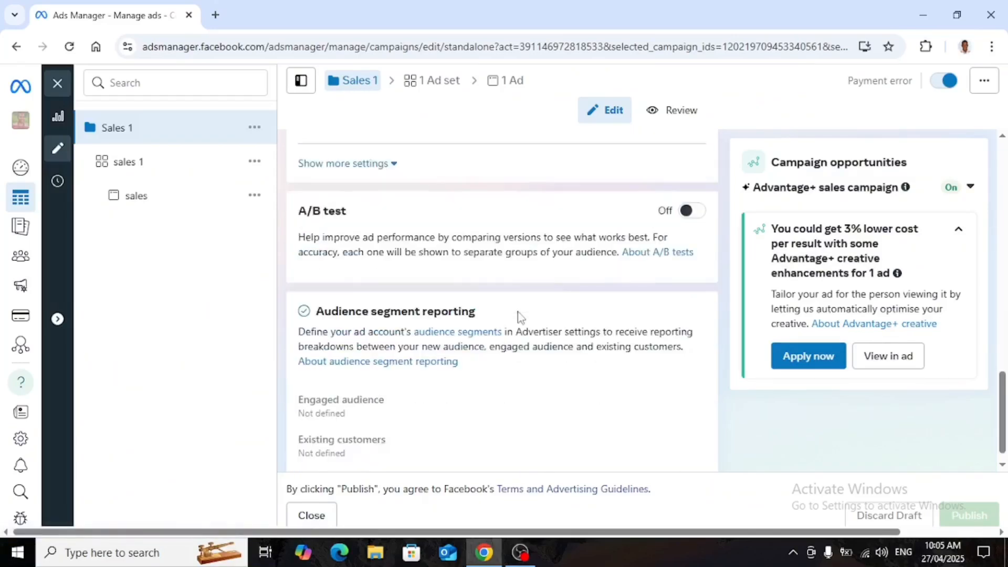
scroll(518, 315, "up", 8)
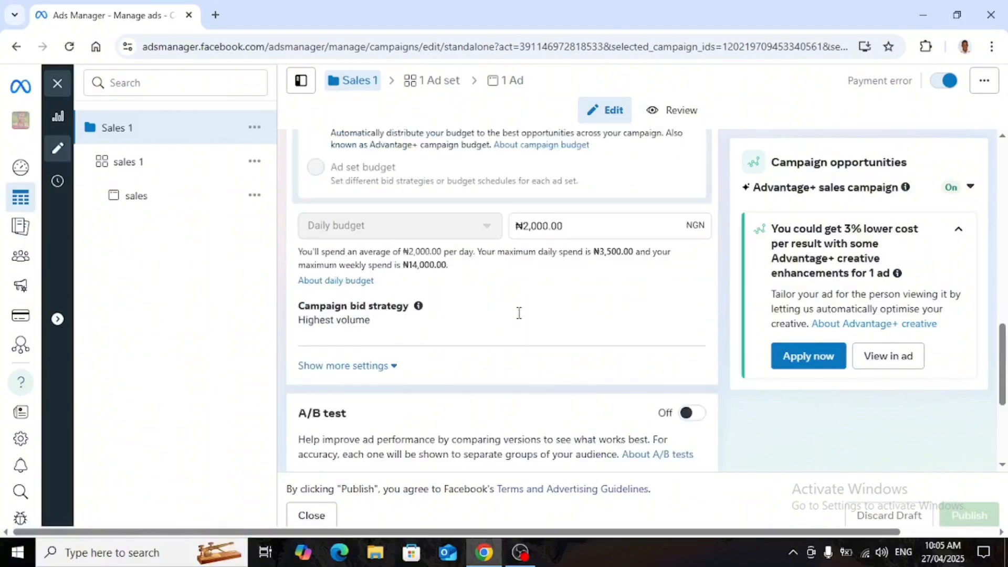
scroll(518, 312, "up", 8)
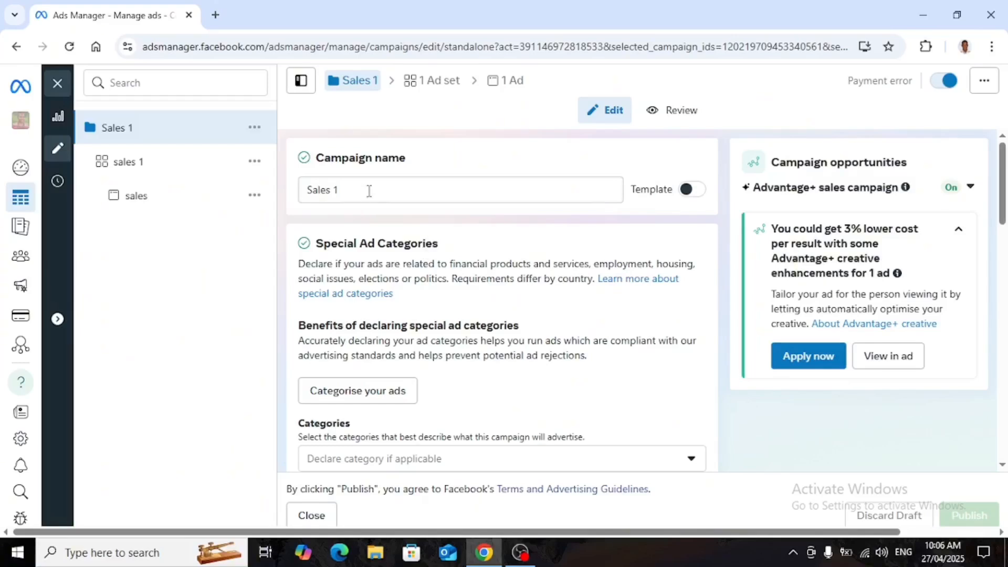
Select the whole campaign name text in the campaign name field.
left_click(328, 203)
key("shift+End")
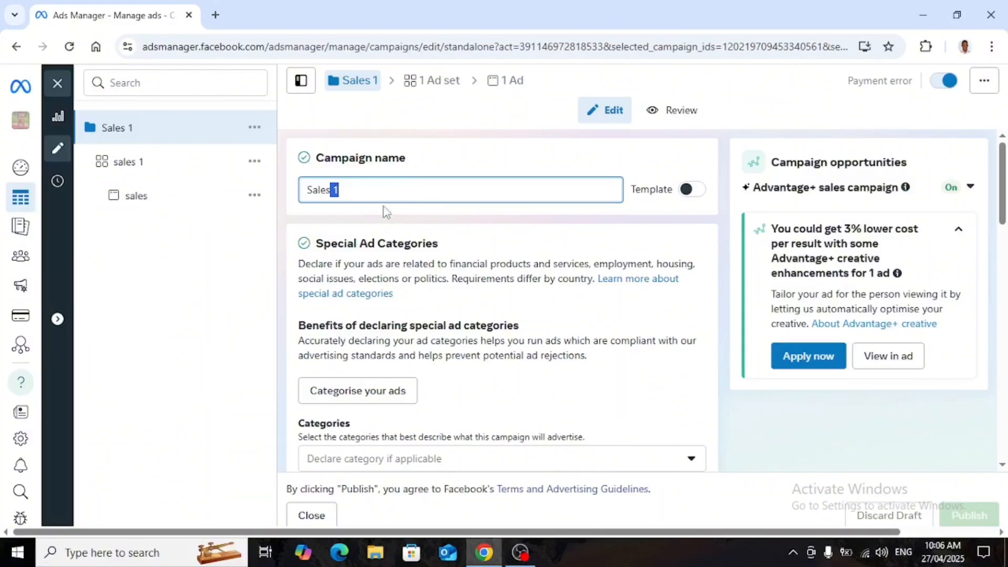
left_click_drag(333, 191, 374, 200)
left_click(361, 187)
left_click_drag(344, 191, 296, 201)
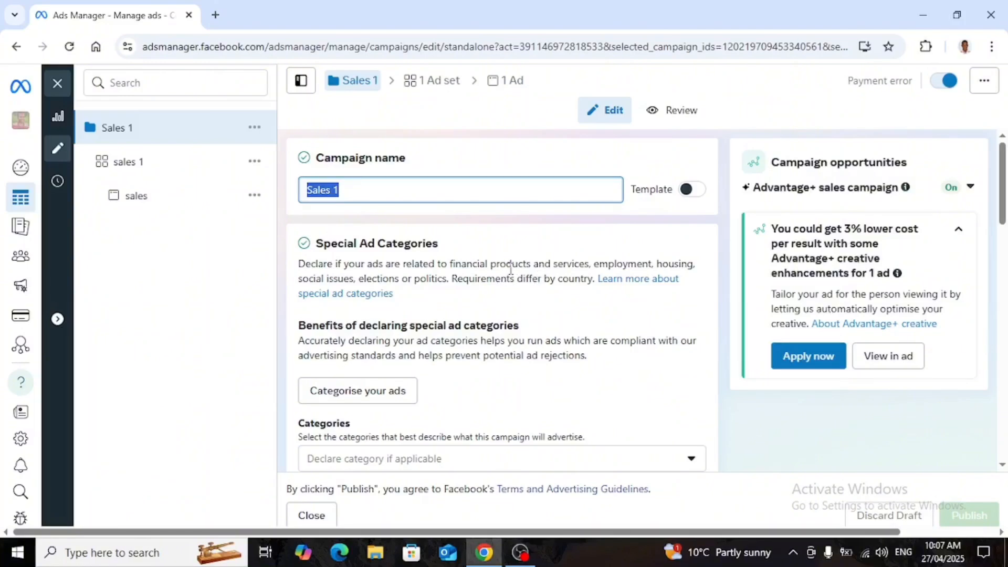
Open the campaign objective setting for editing and look over the options below it.
scroll(473, 278, "down", 5)
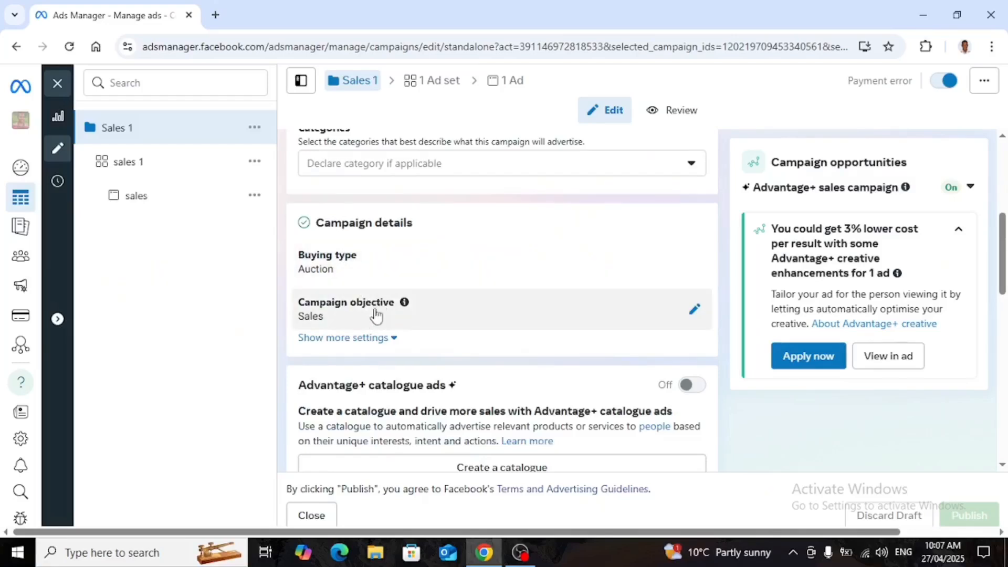
left_click(694, 315)
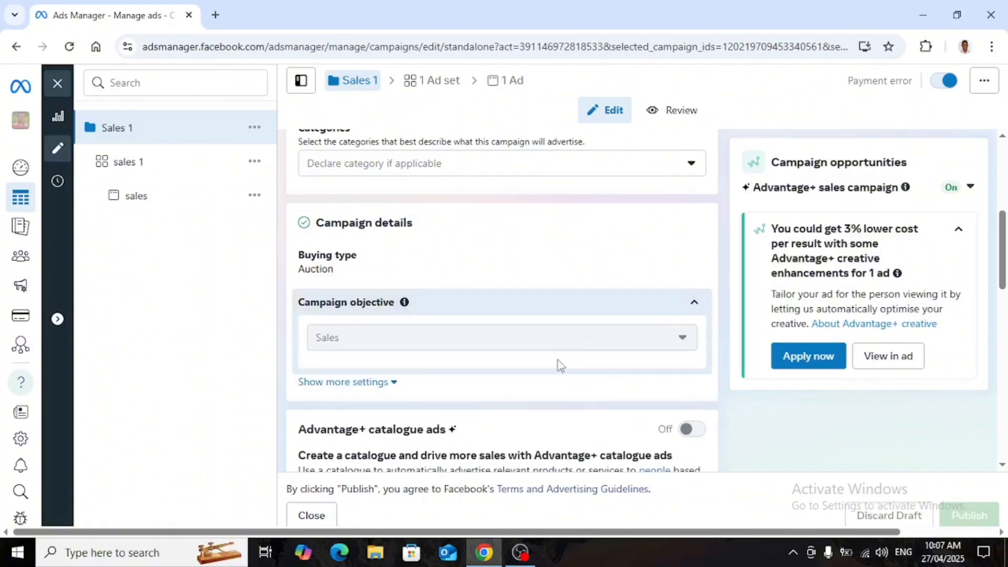
scroll(551, 329, "down", 3)
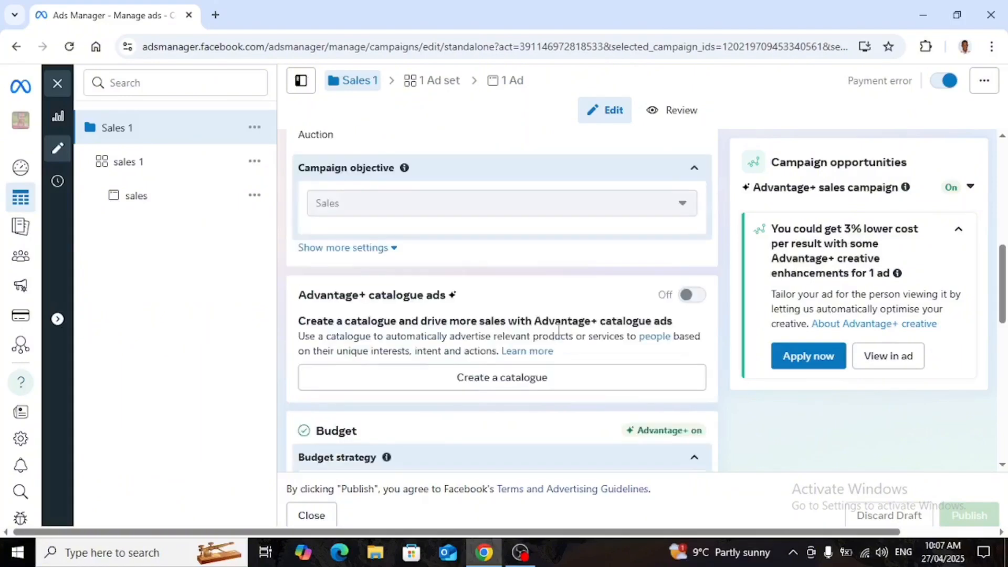
scroll(560, 330, "up", 4)
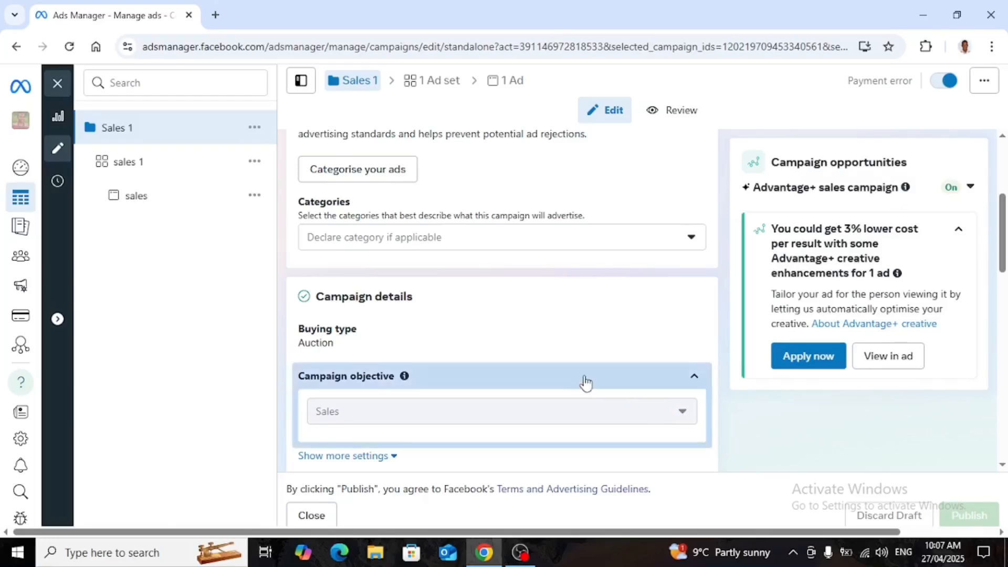
scroll(577, 376, "down", 3)
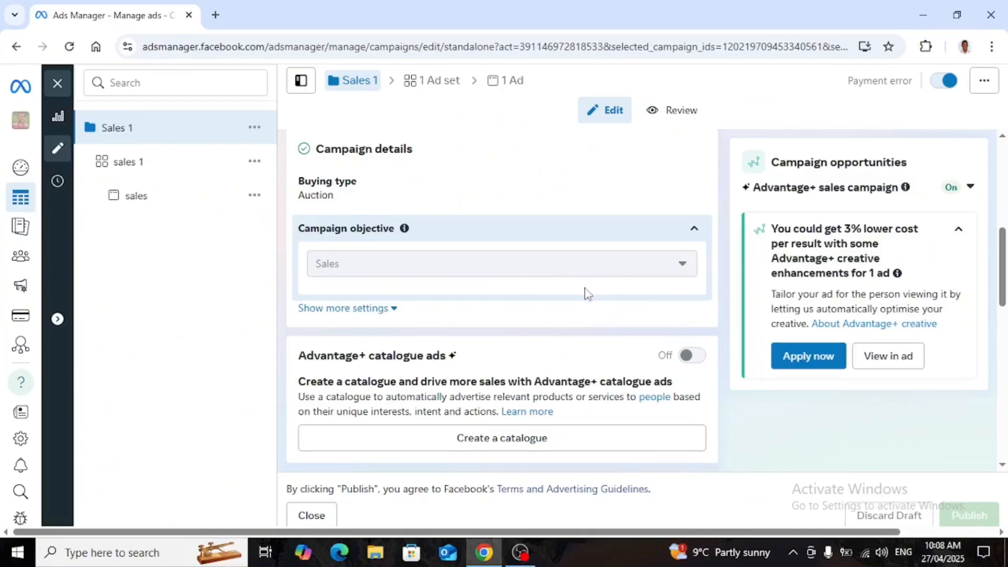
scroll(584, 292, "down", 3)
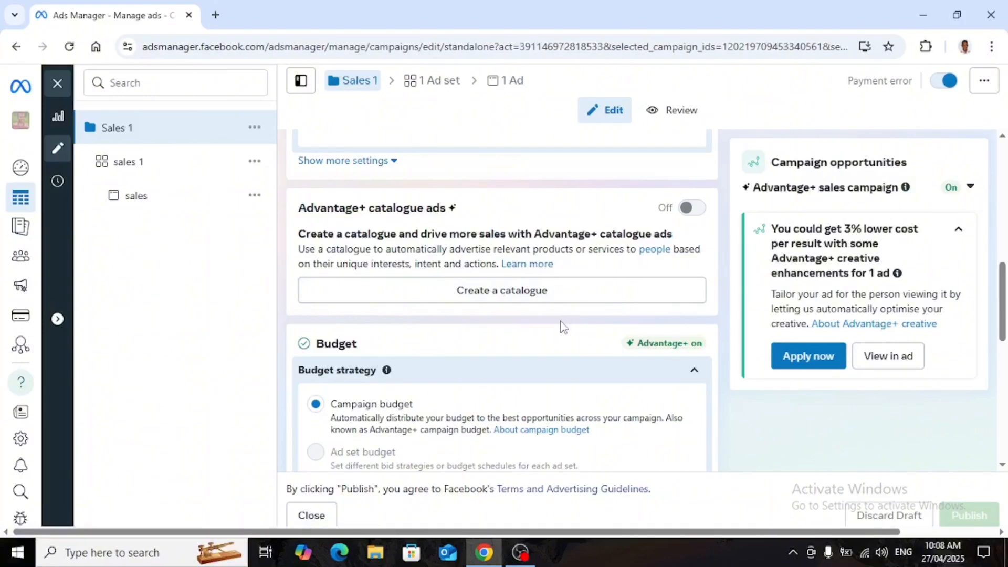
Scroll through the catalogue ads and budget sections to examine the budget strategy and daily budget.
scroll(559, 330, "down", 1)
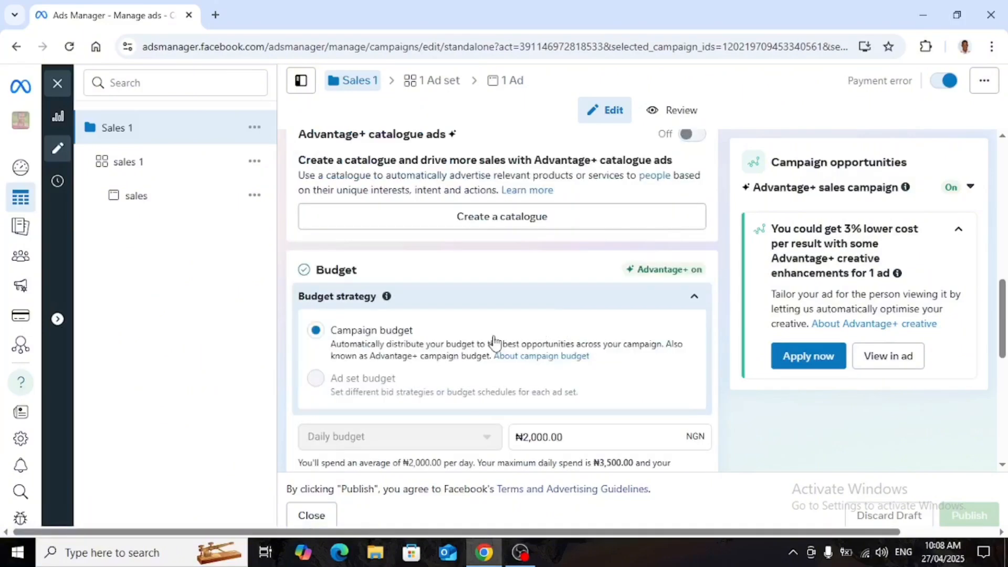
scroll(508, 335, "down", 1)
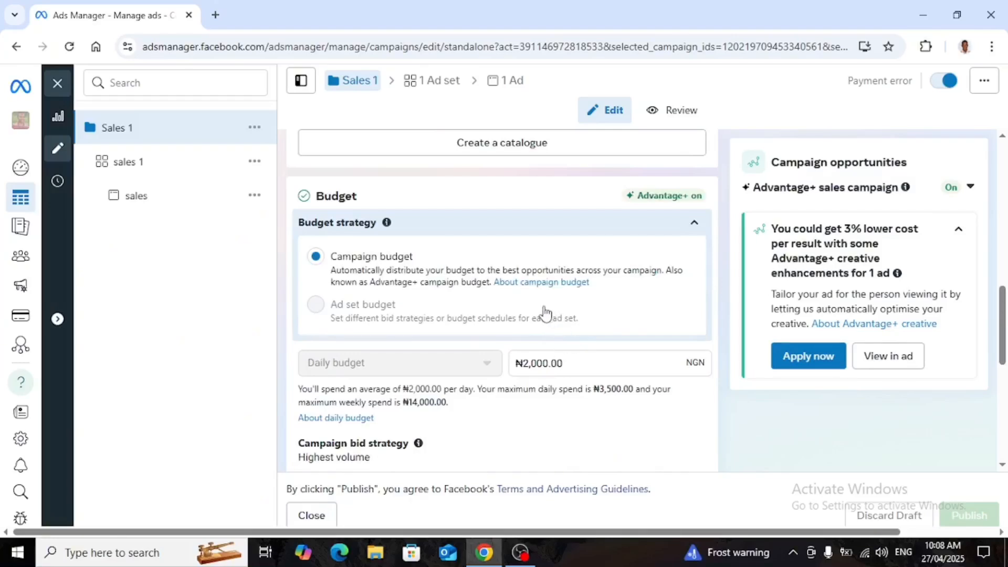
scroll(546, 312, "up", 3)
scroll(545, 309, "up", 3)
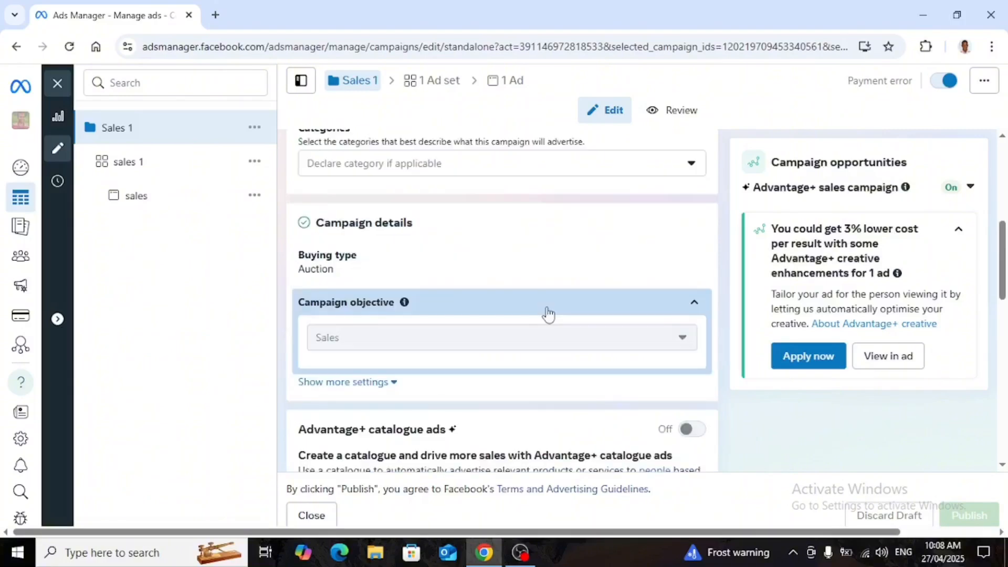
scroll(556, 317, "down", 4)
scroll(556, 317, "down", 1)
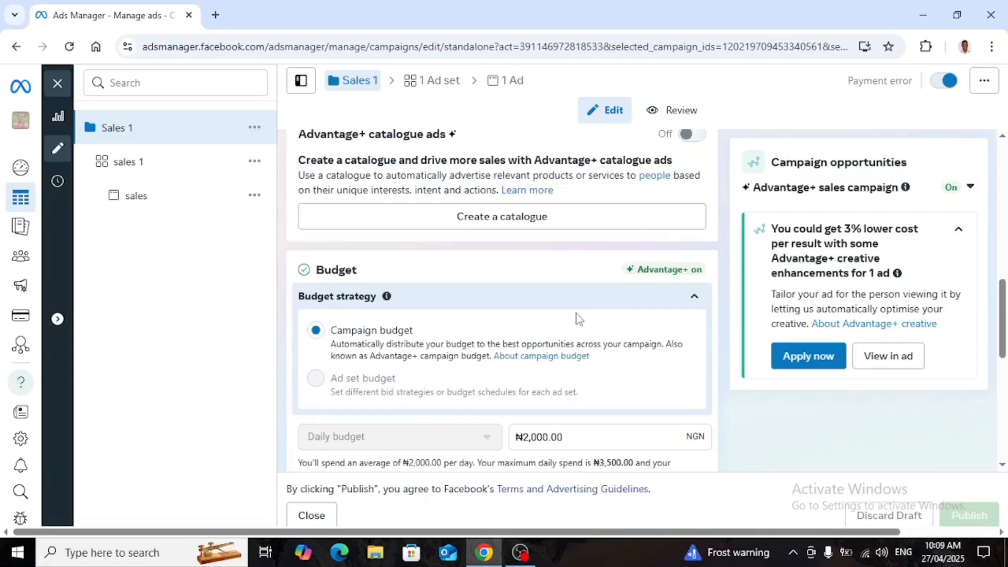
scroll(571, 320, "up", 3)
scroll(530, 420, "down", 1)
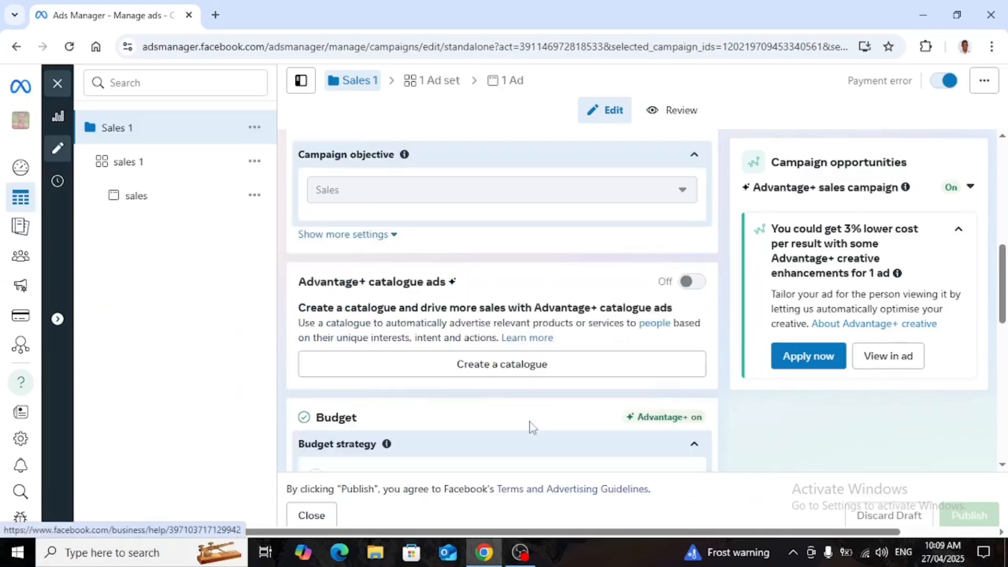
scroll(505, 396, "down", 2)
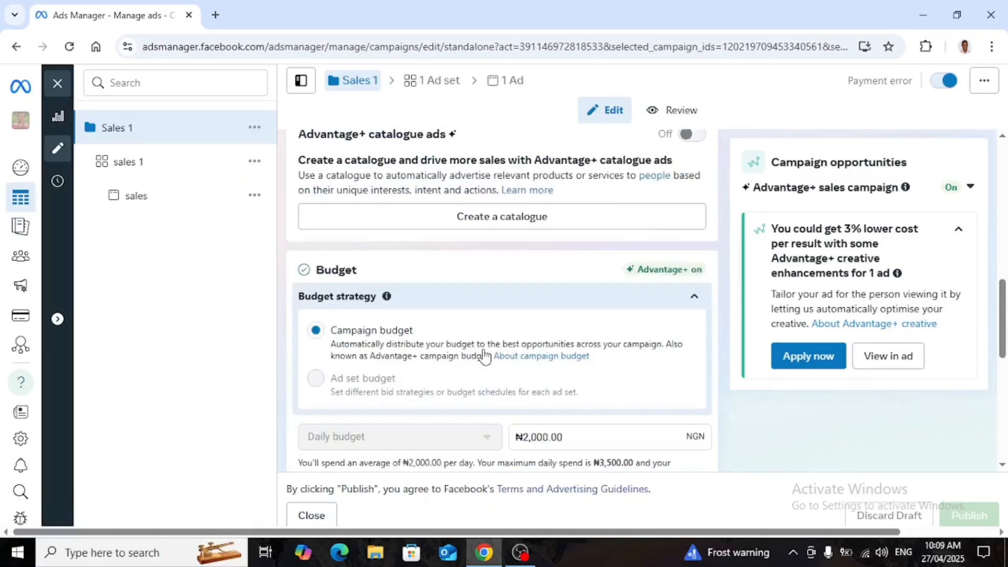
scroll(421, 342, "down", 2)
scroll(391, 313, "down", 1)
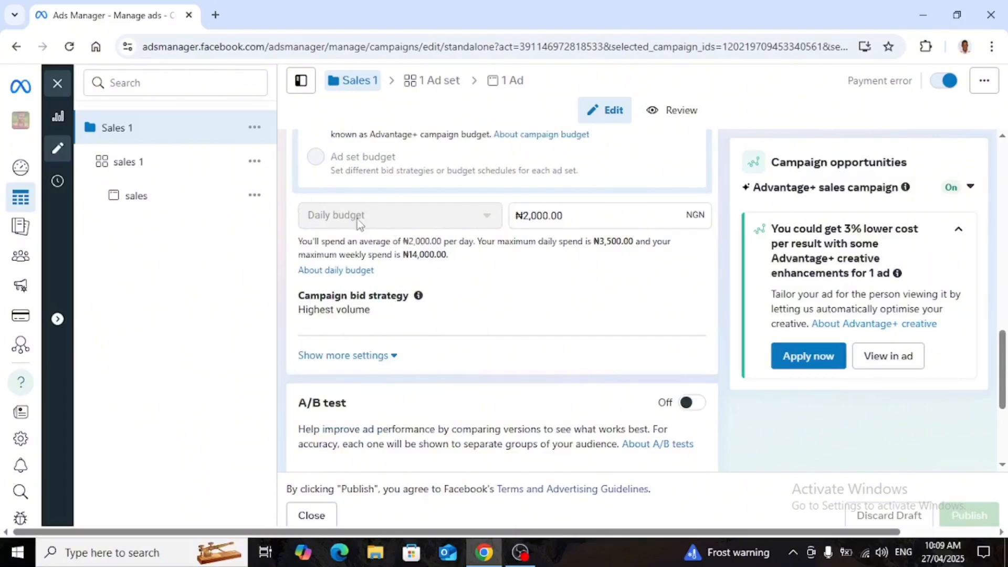
Select the daily budget amount in the campaign budget field.
left_click(569, 217)
left_click_drag(569, 216, 514, 231)
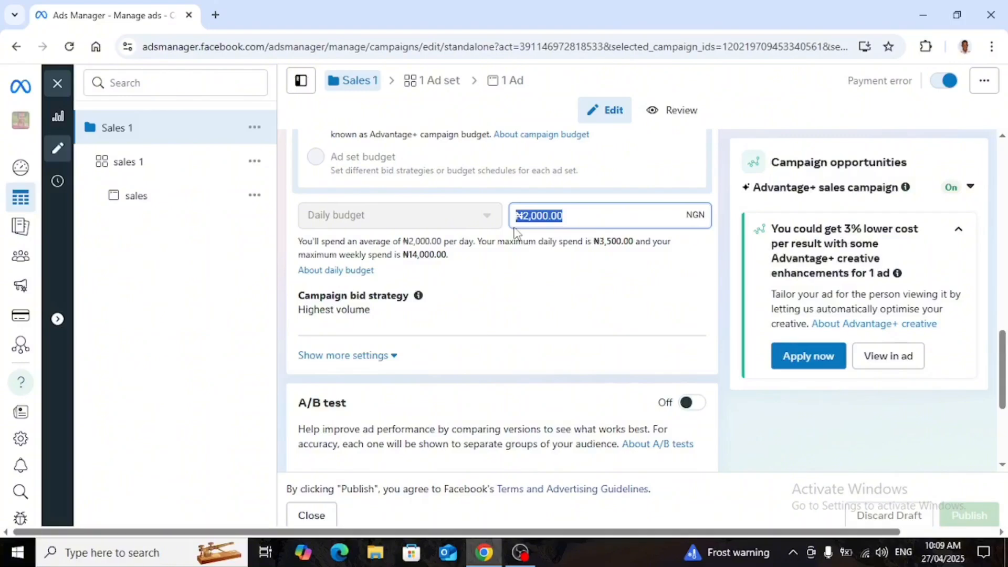
left_click(584, 211)
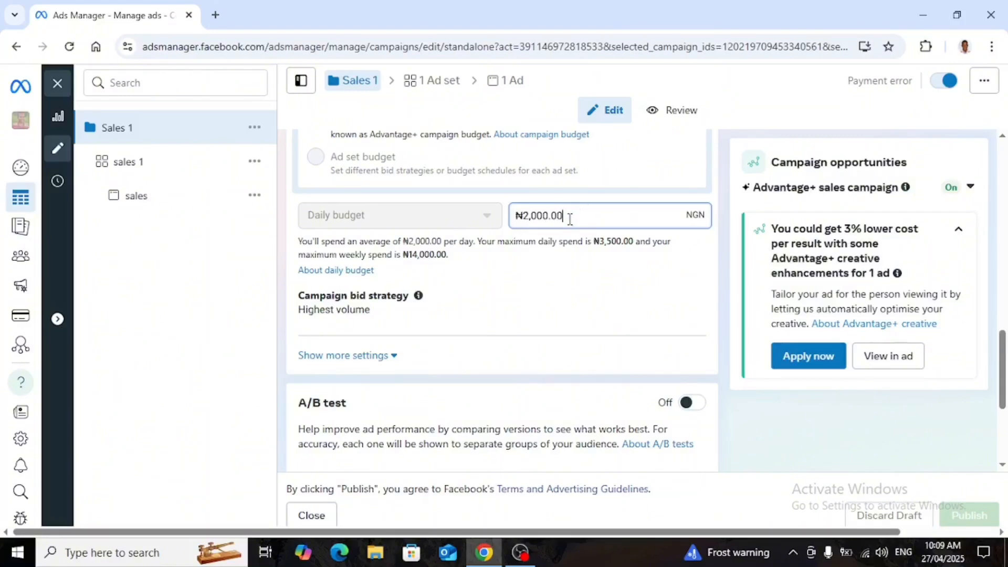
left_click_drag(565, 217, 520, 226)
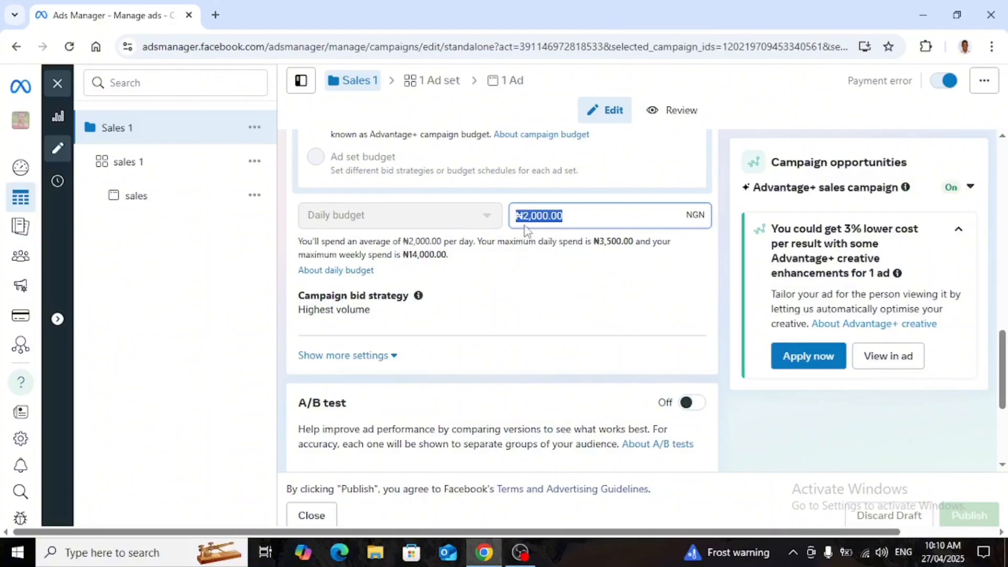
double_click(555, 216)
left_click_drag(555, 217, 532, 241)
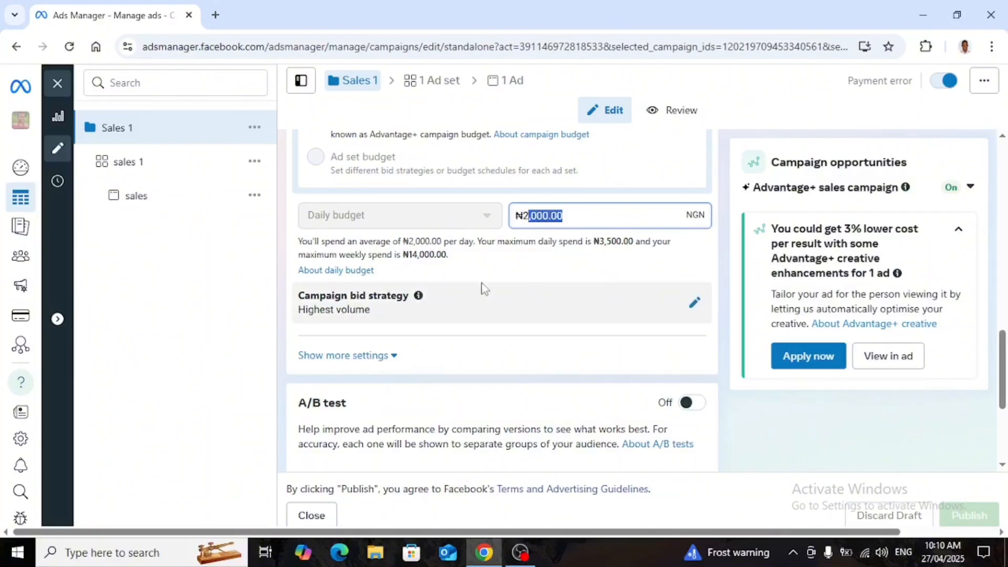
Open the campaign bid strategy setting for editing and review the sections beneath it.
scroll(479, 288, "down", 1)
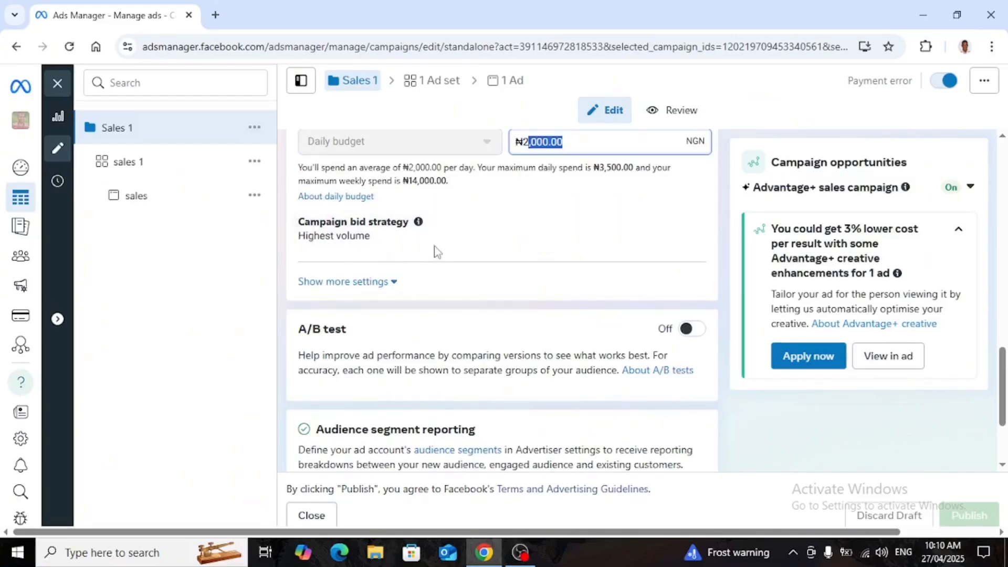
left_click(694, 237)
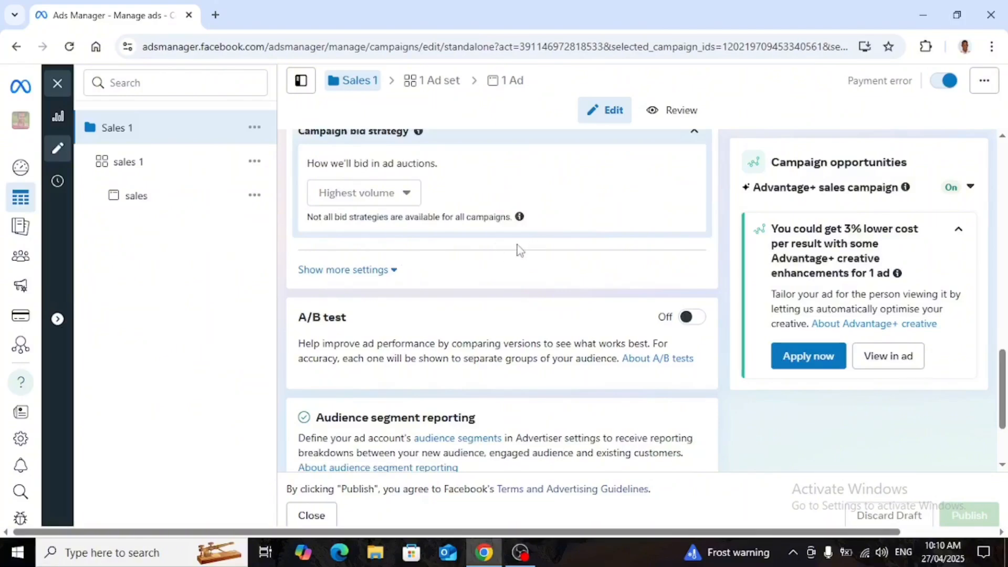
scroll(518, 251, "down", 1)
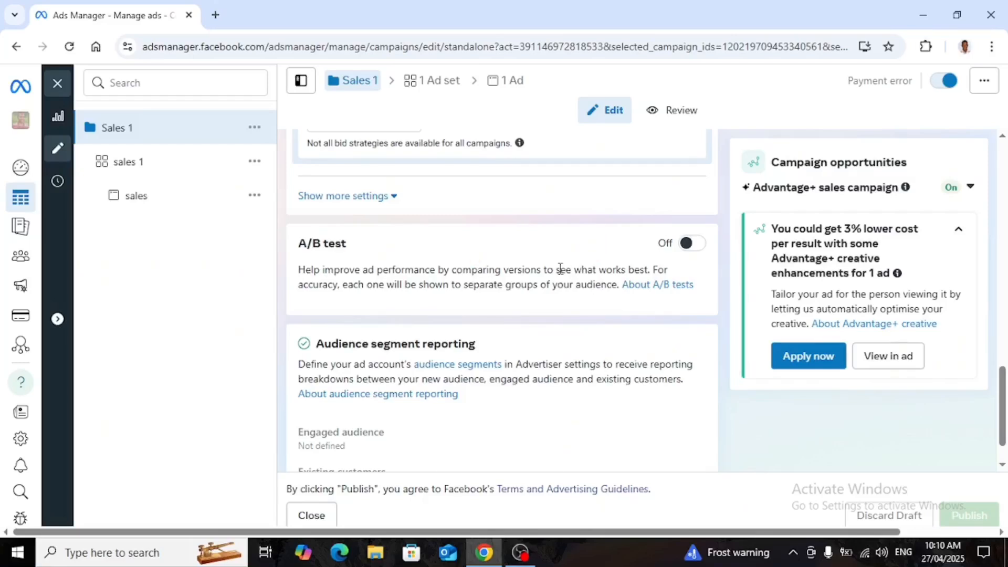
scroll(519, 293, "down", 1)
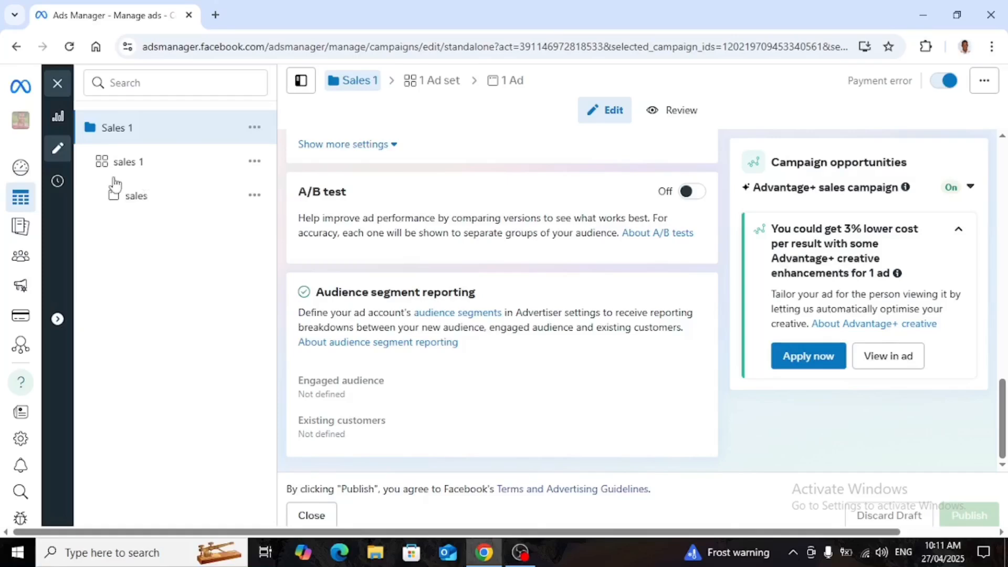
Open the sales 1 ad set and select its ad set name.
left_click(151, 171)
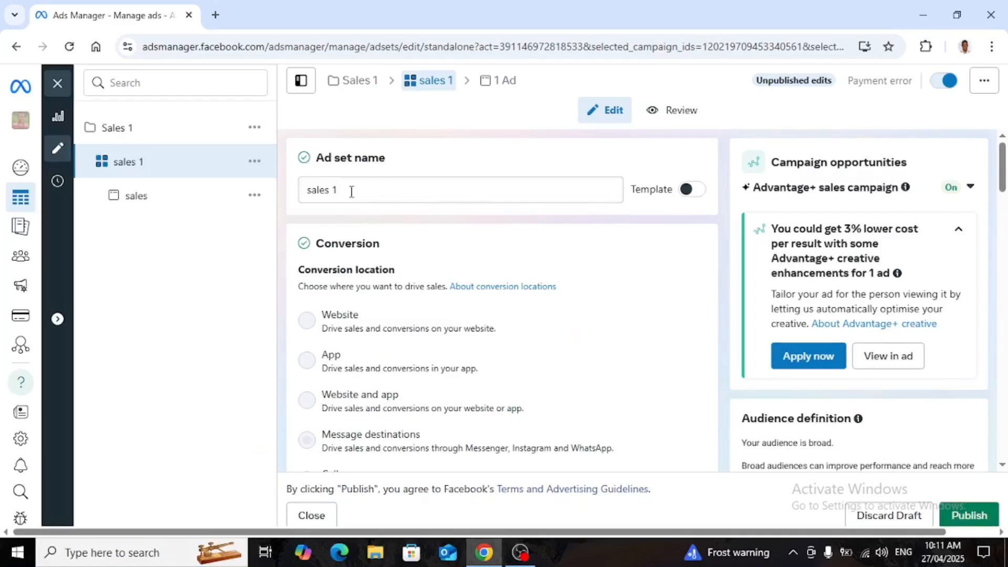
left_click_drag(349, 193, 293, 205)
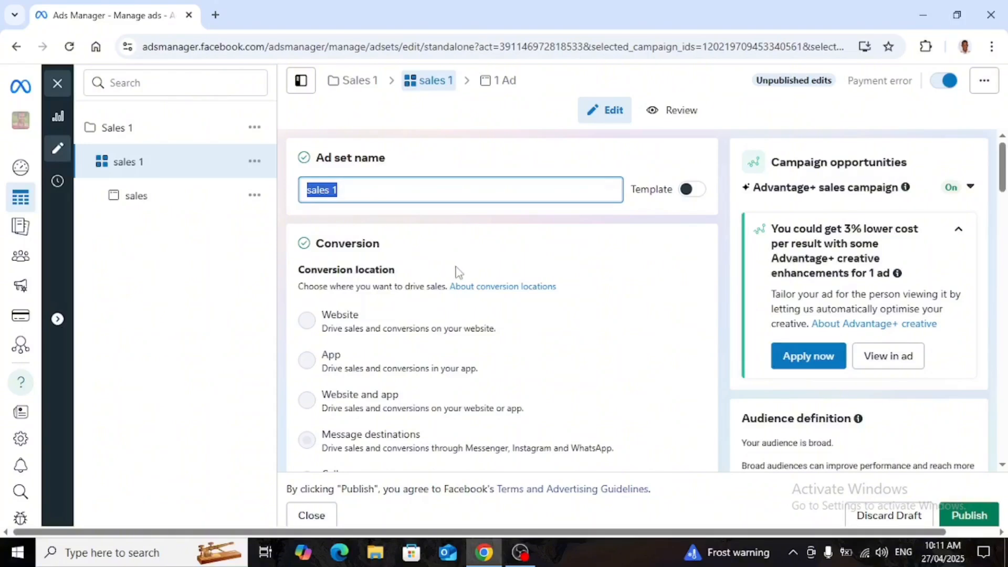
Examine the ad set's conversion location options, including Message destinations.
scroll(420, 268, "down", 1)
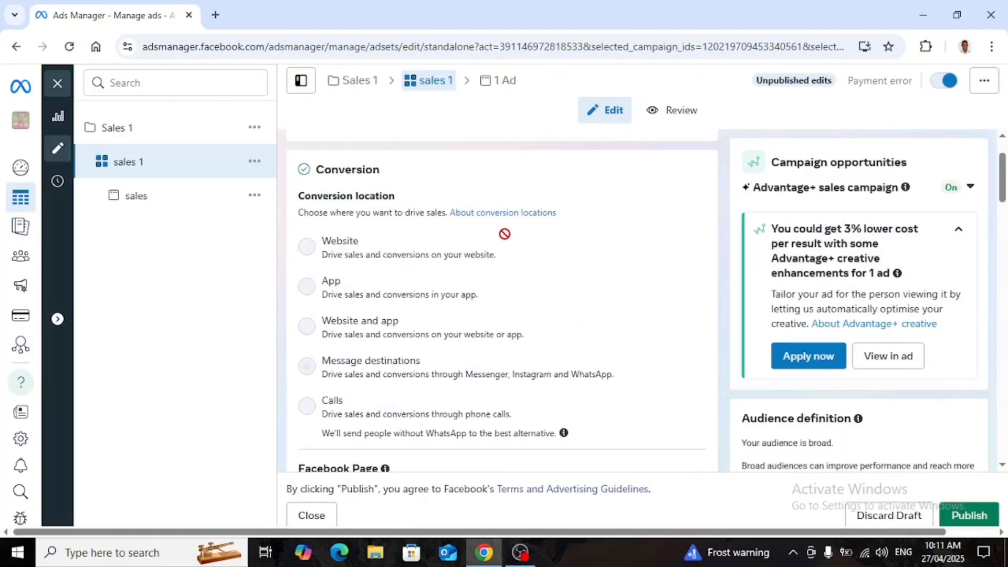
mouse_move(505, 230)
scroll(472, 276, "down", 1)
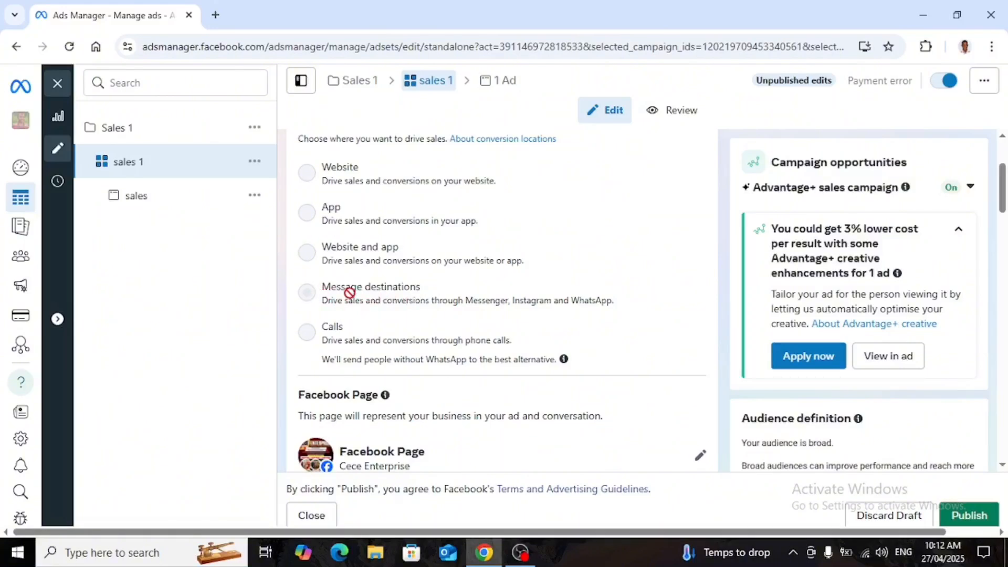
mouse_move(408, 297)
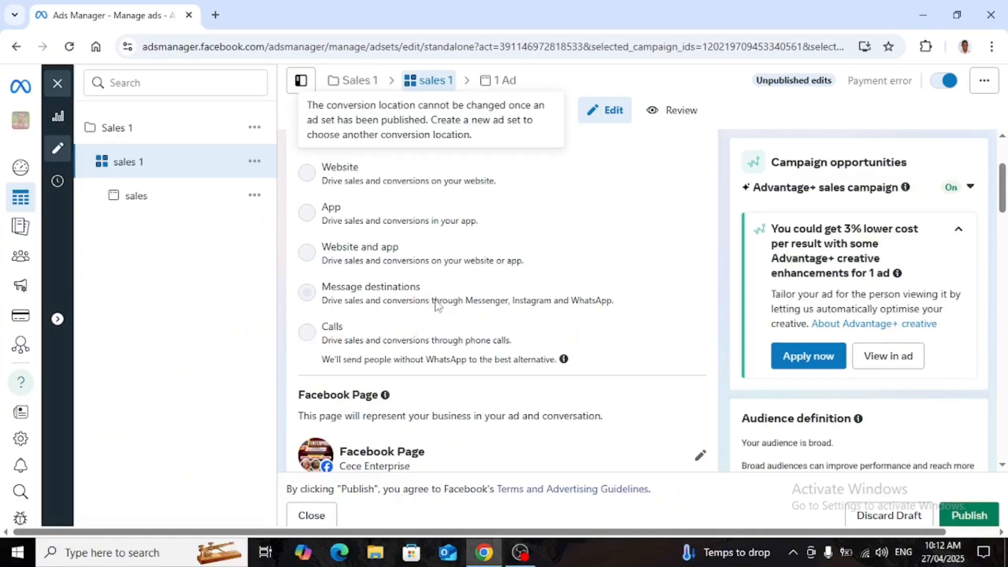
Review the ad set's Facebook Page and Message destinations settings, including the WhatsApp number.
scroll(436, 304, "down", 1)
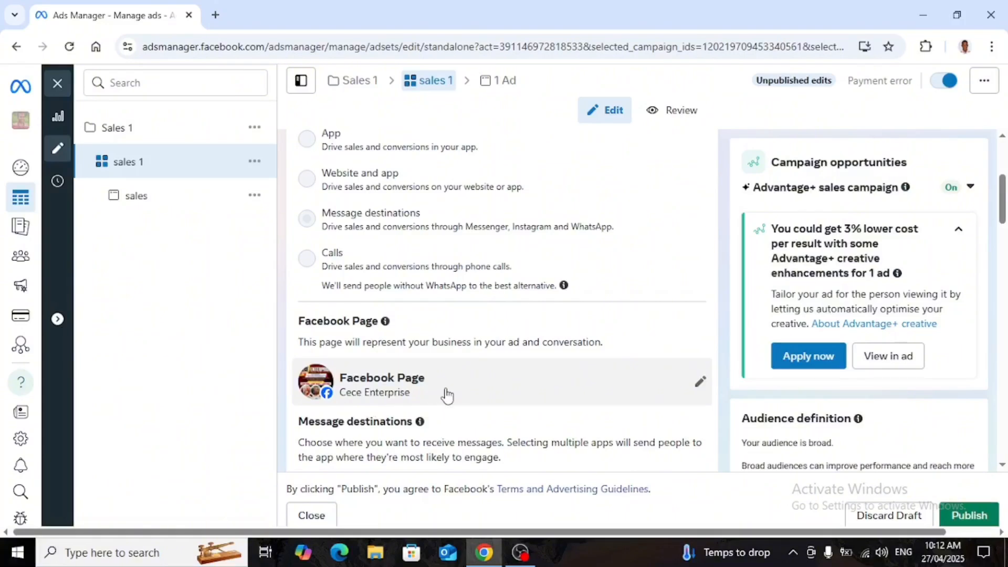
scroll(442, 398, "down", 1)
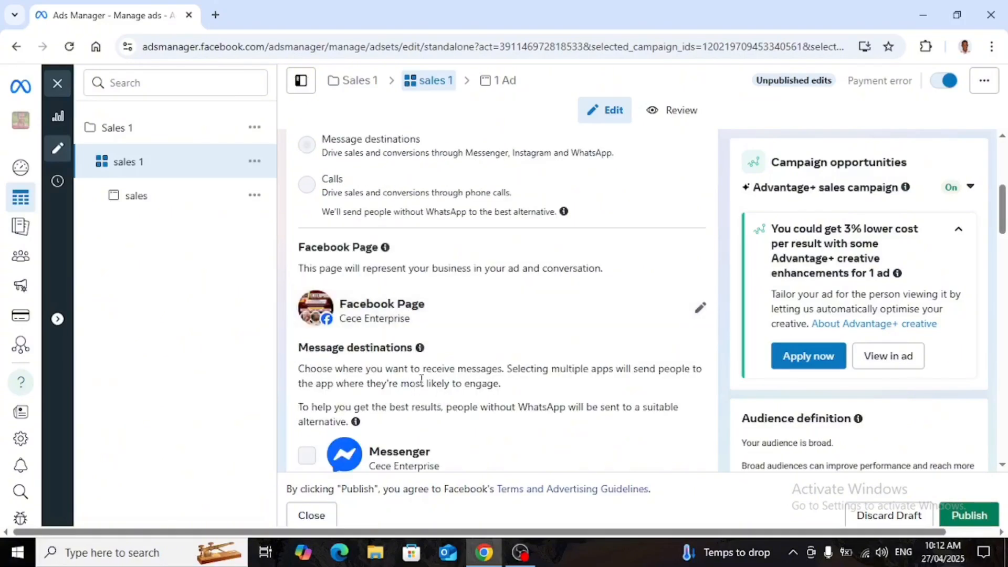
scroll(452, 374, "down", 1)
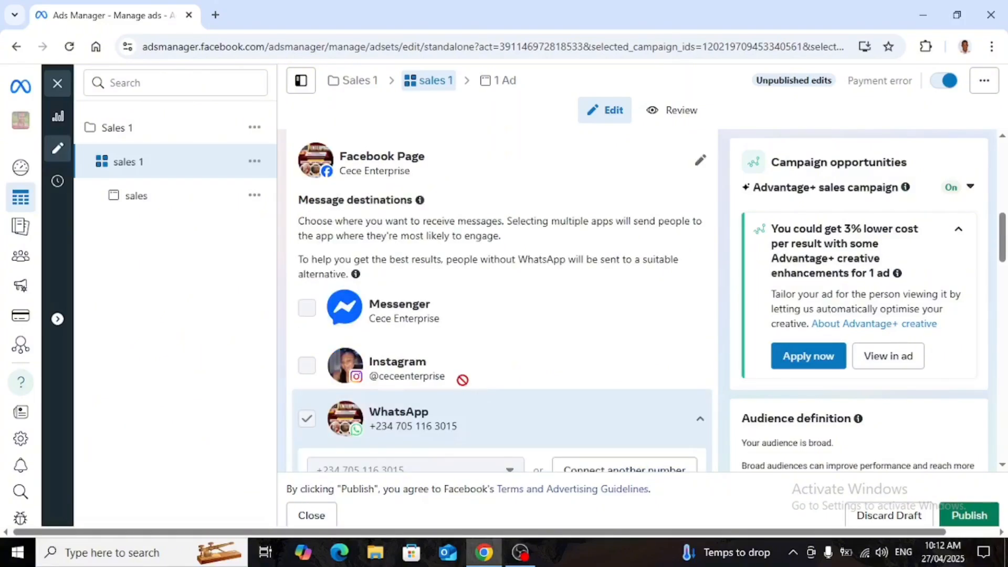
scroll(462, 378, "down", 1)
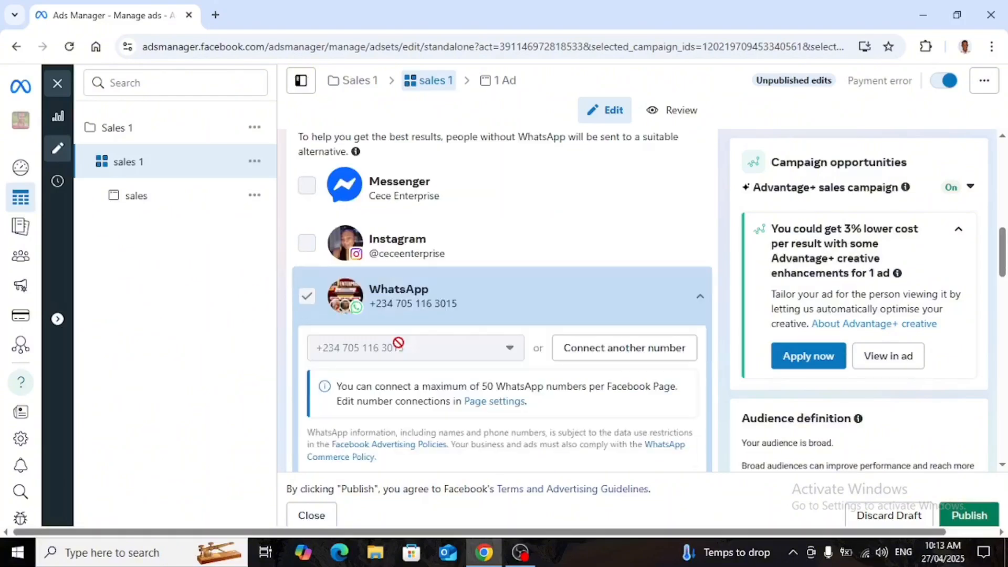
scroll(420, 344, "down", 1)
scroll(376, 351, "down", 2)
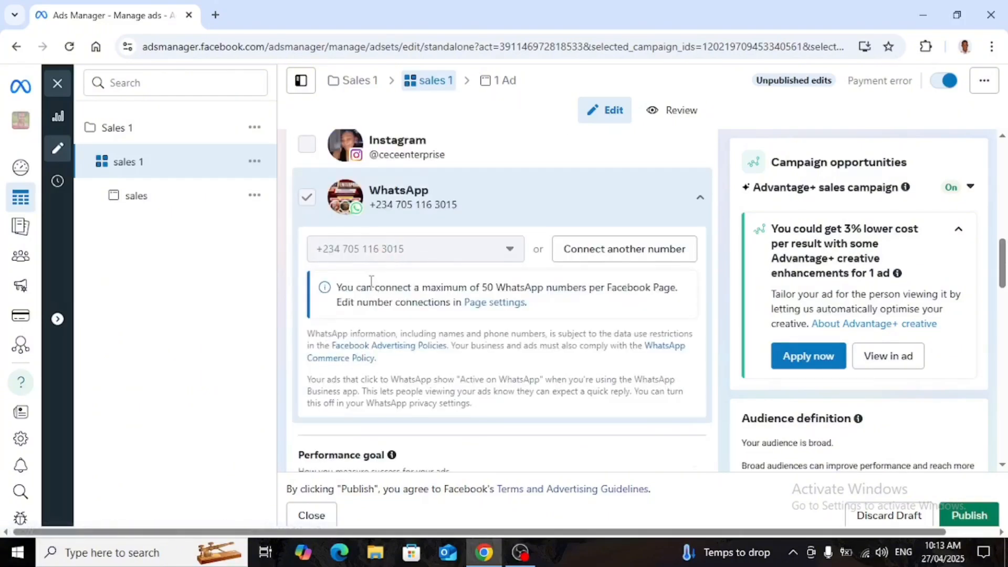
scroll(381, 298, "down", 2)
scroll(424, 298, "down", 3)
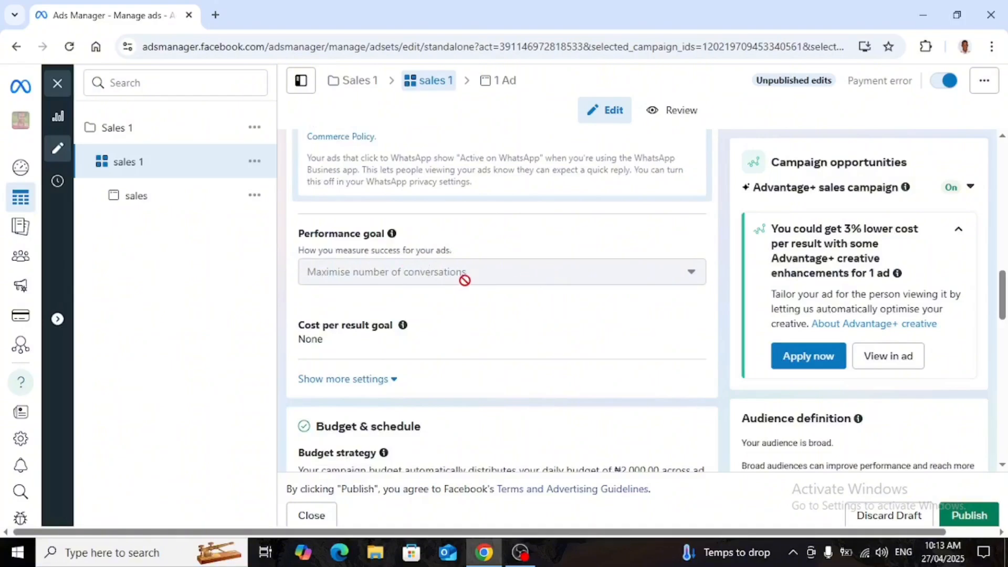
Open the ad set's cost per result goal for editing.
mouse_move(479, 276)
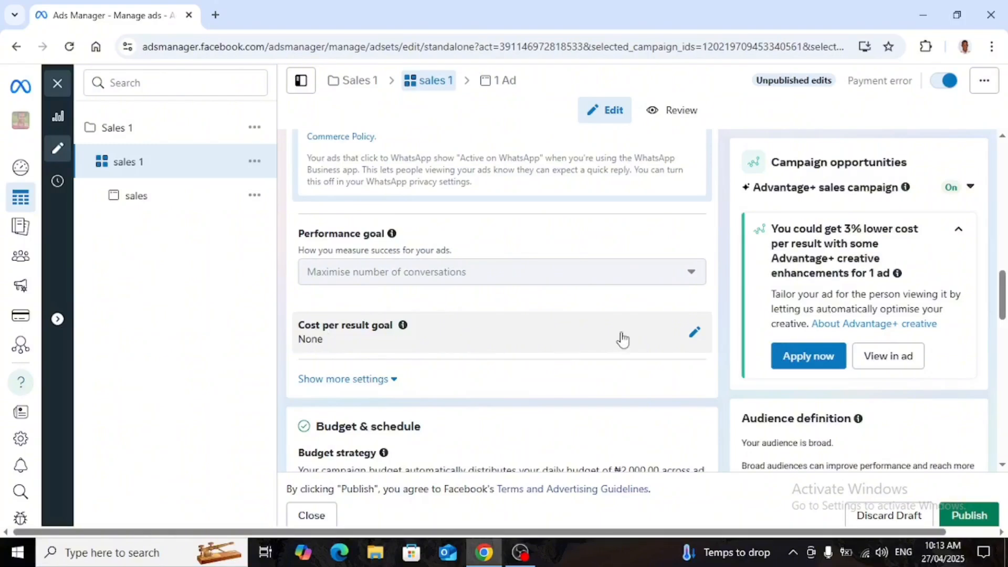
left_click(692, 339)
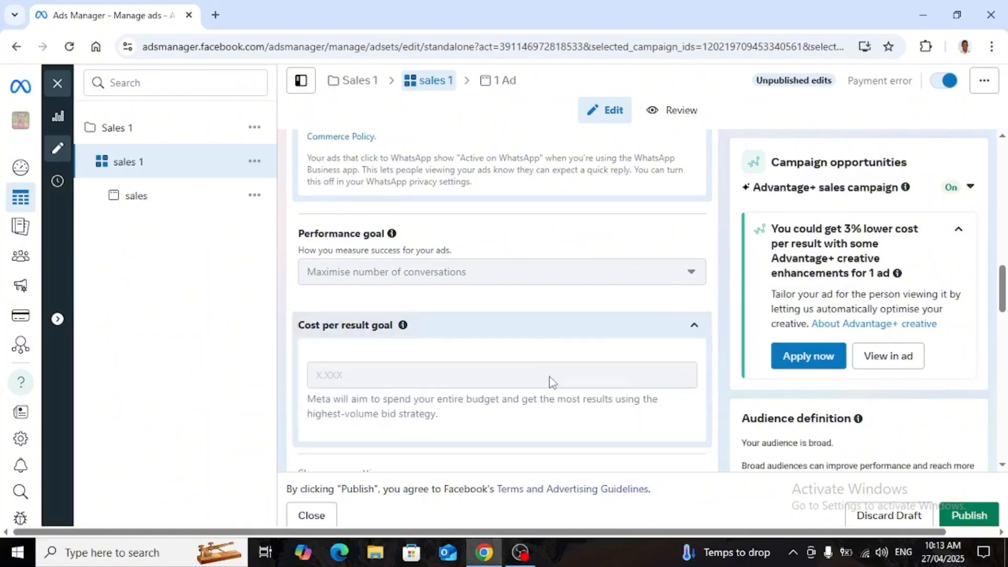
scroll(473, 373, "down", 1)
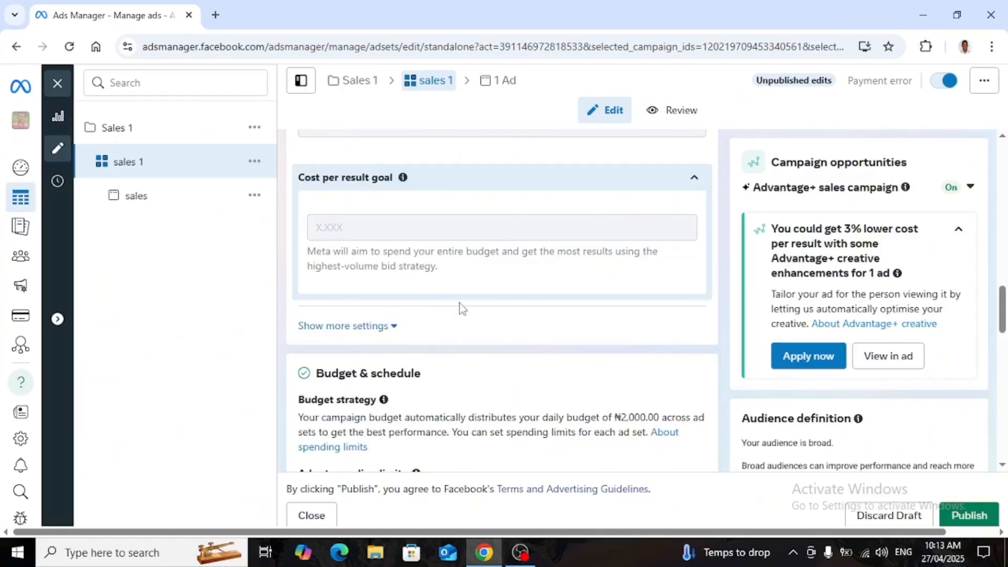
Review the ad set's budget and schedule, audience, controls, detailed targeting and placements sections.
scroll(520, 323, "down", 1)
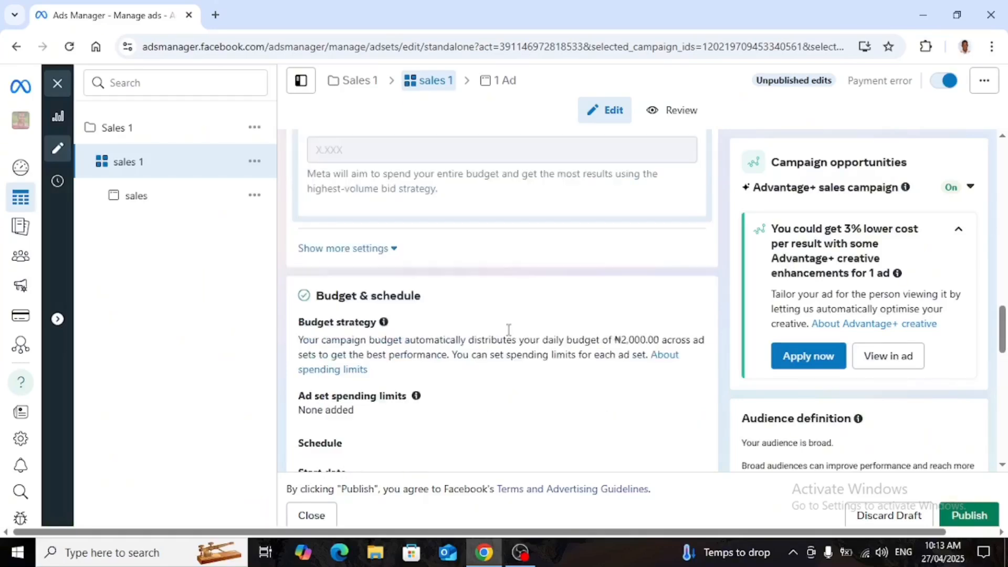
scroll(415, 336, "down", 1)
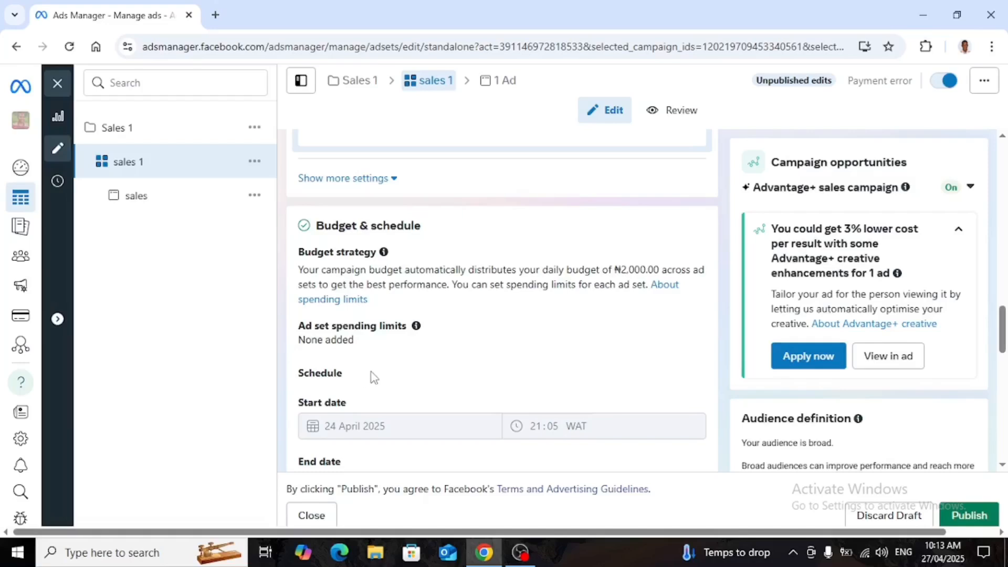
scroll(388, 418, "down", 1)
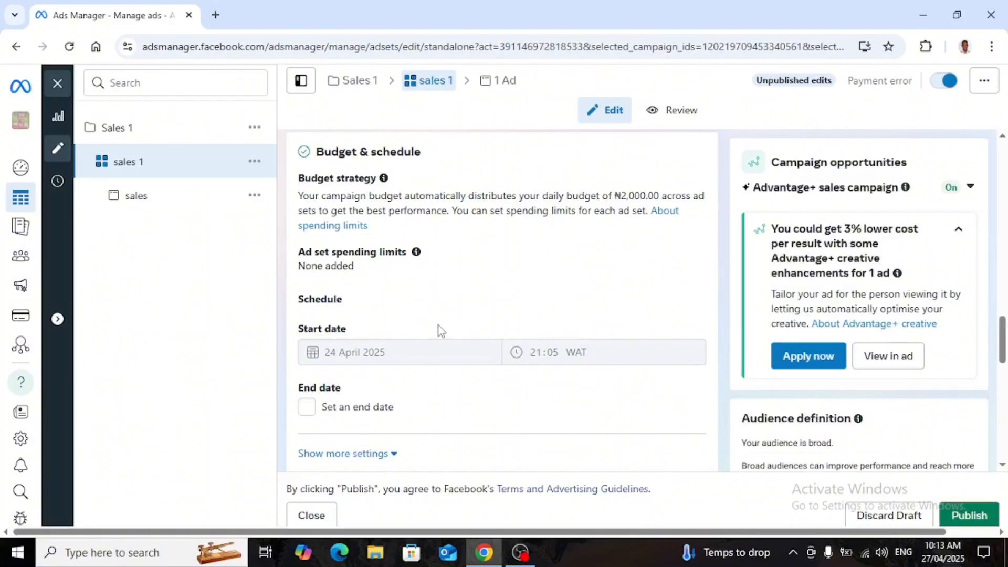
scroll(439, 326, "down", 3)
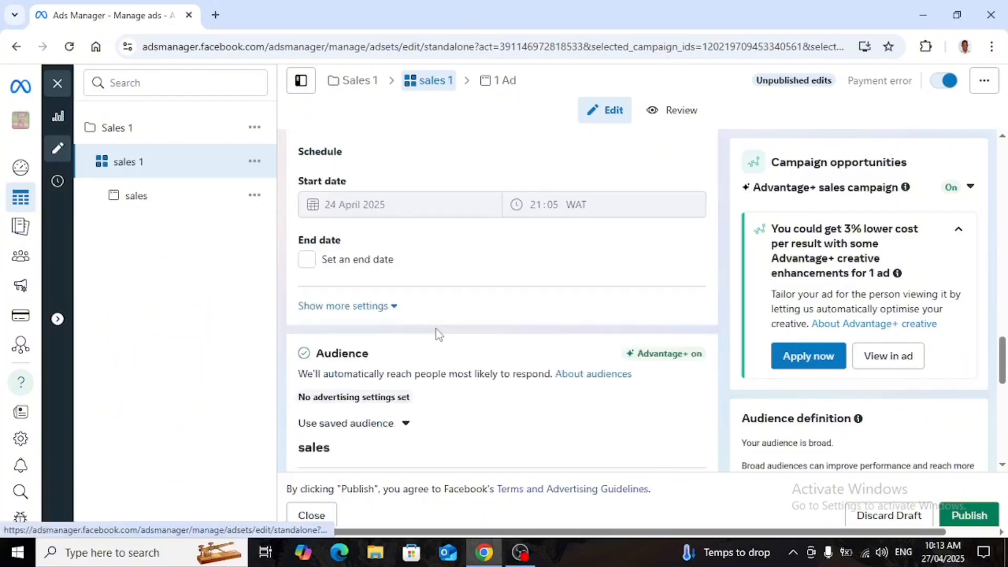
scroll(420, 339, "down", 1)
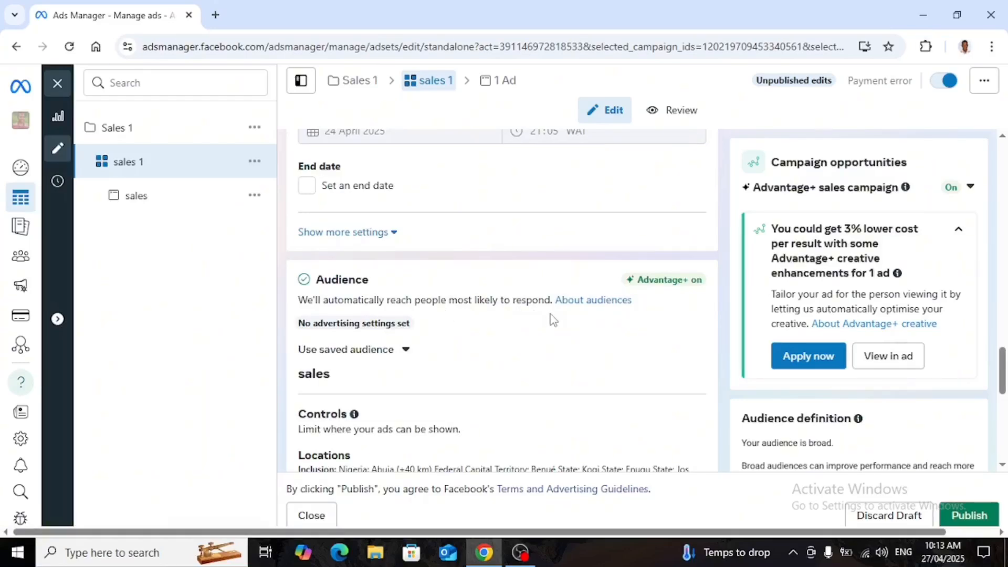
scroll(530, 323, "down", 1)
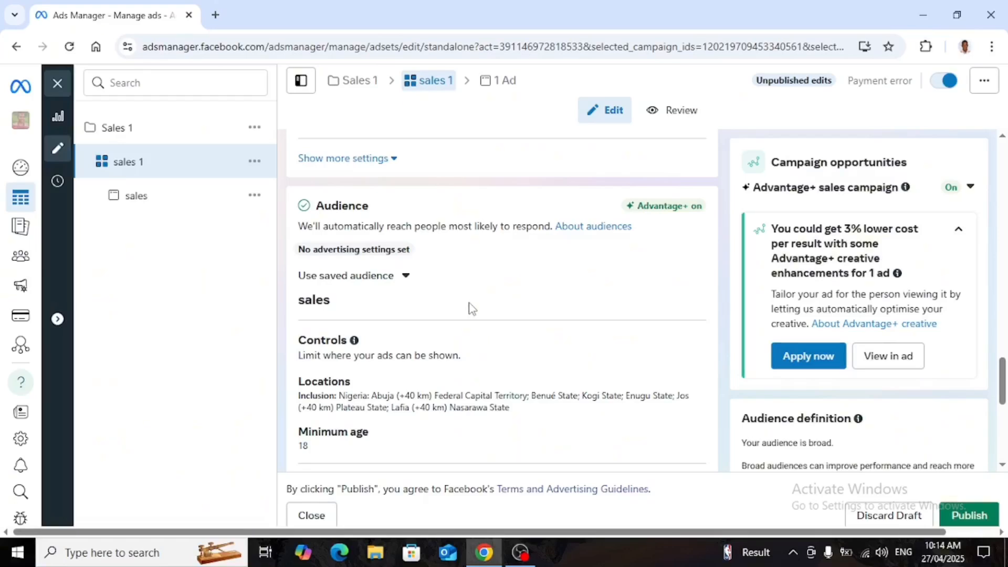
scroll(467, 314, "down", 1)
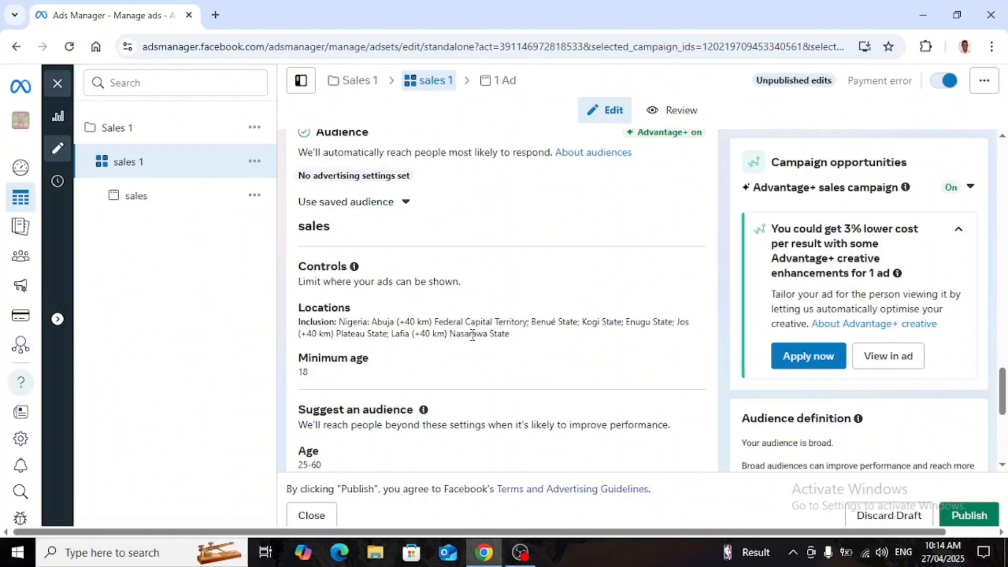
scroll(472, 334, "down", 1)
scroll(473, 342, "down", 2)
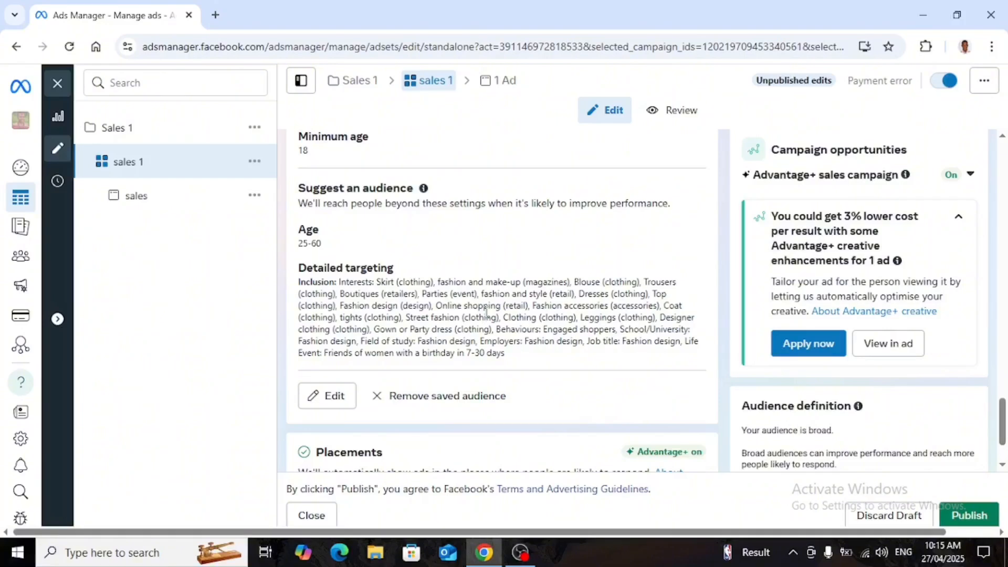
scroll(486, 313, "down", 2)
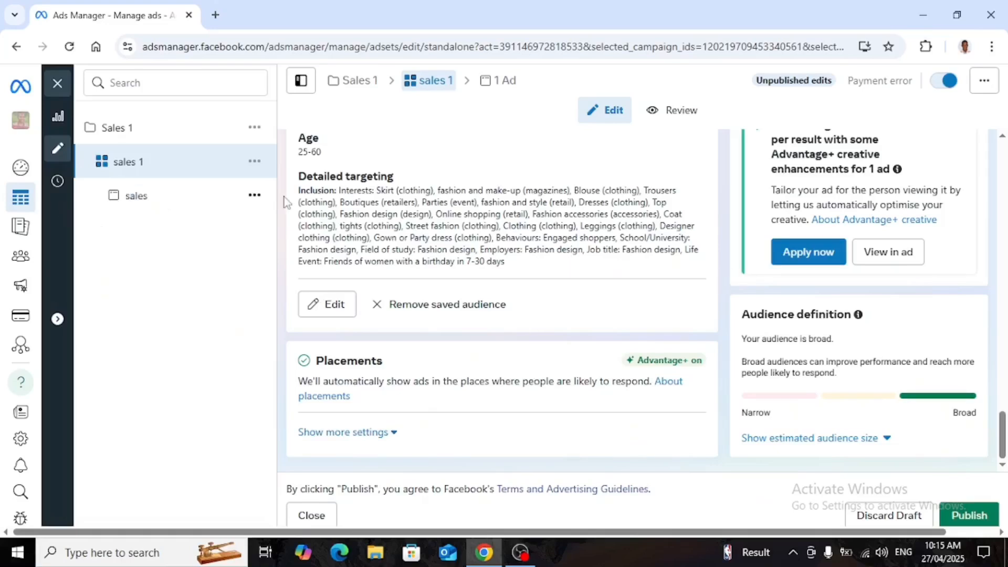
Open the sales ad and review its partnership, identity and ad setup sections.
left_click(130, 201)
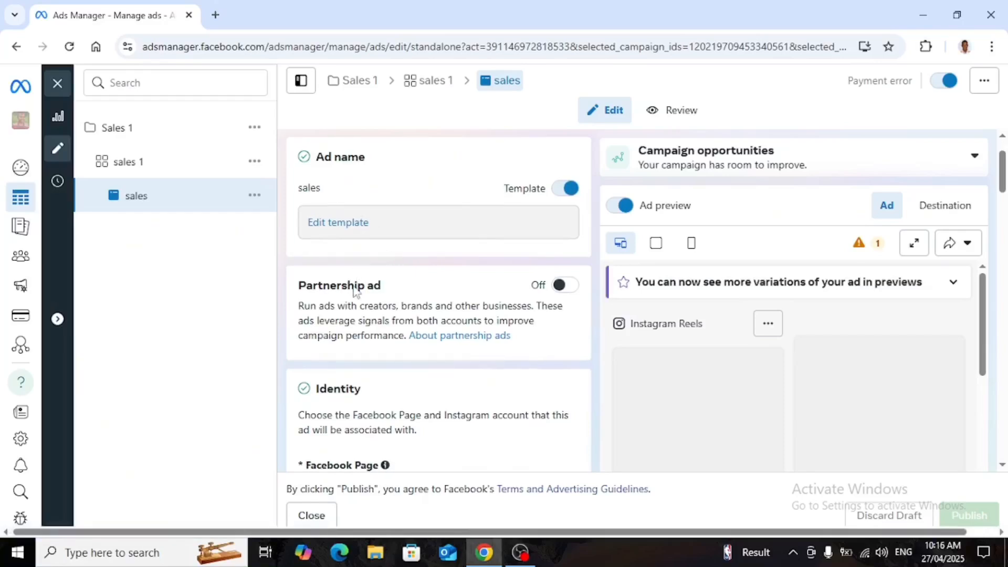
scroll(353, 276, "down", 1)
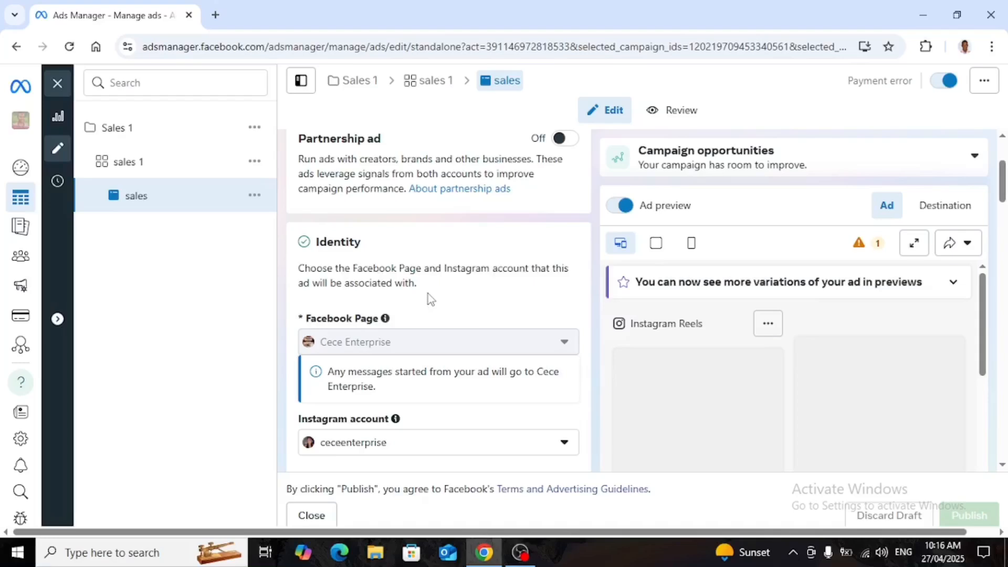
scroll(427, 294, "down", 1)
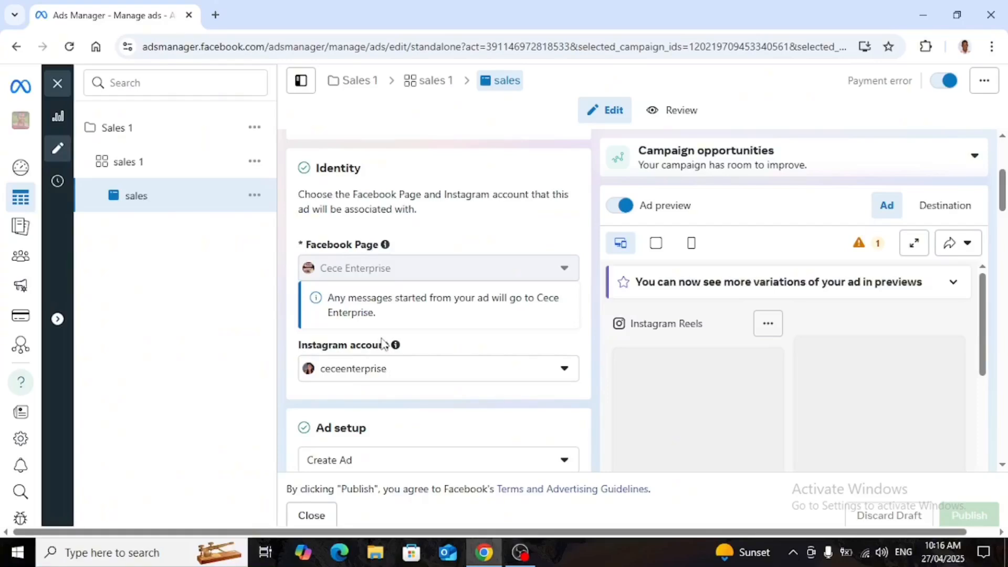
scroll(384, 343, "down", 1)
scroll(385, 341, "down", 2)
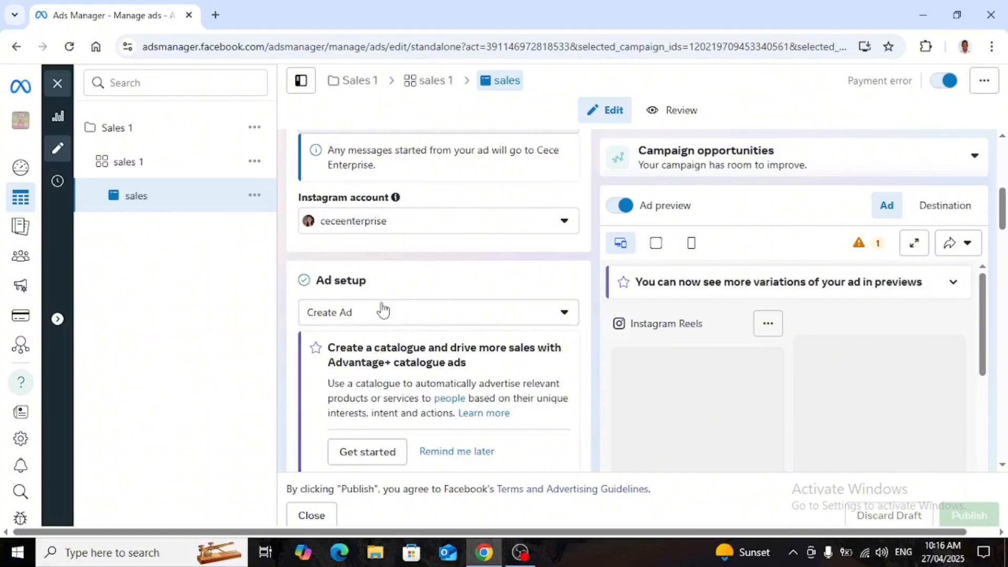
scroll(366, 321, "down", 1)
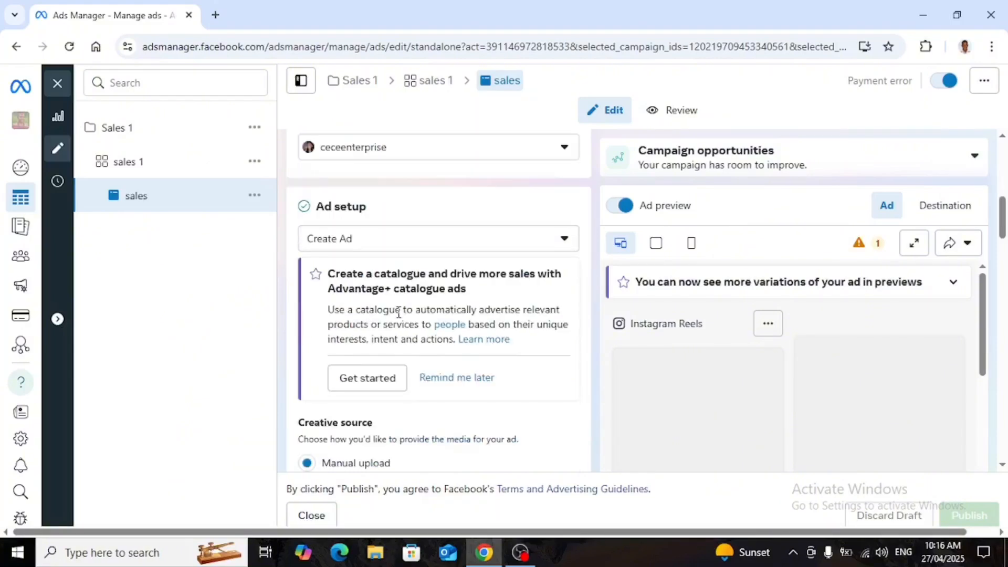
scroll(377, 317, "down", 2)
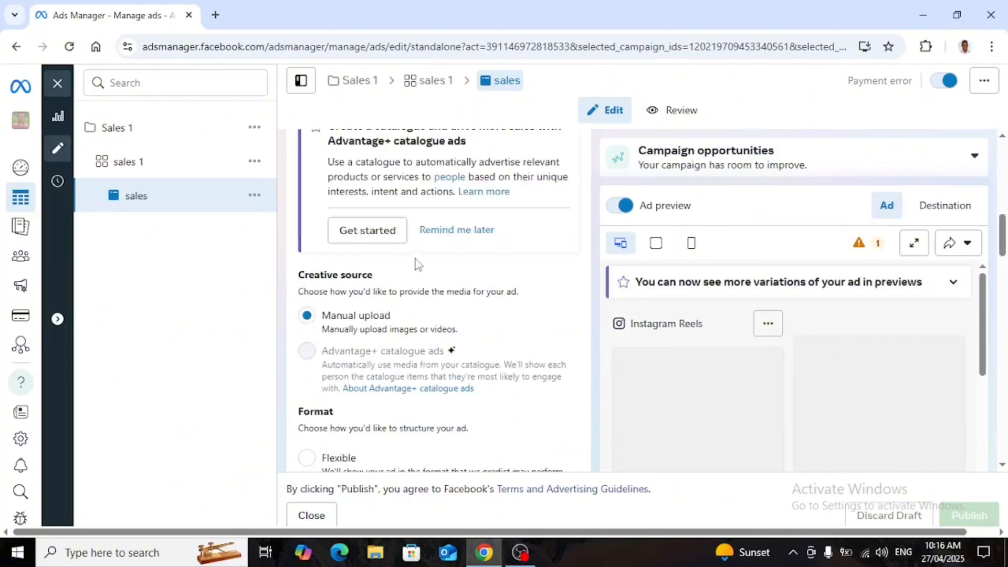
Examine the ad's creative source, format and multi-advertiser ads options.
scroll(380, 244, "up", 1)
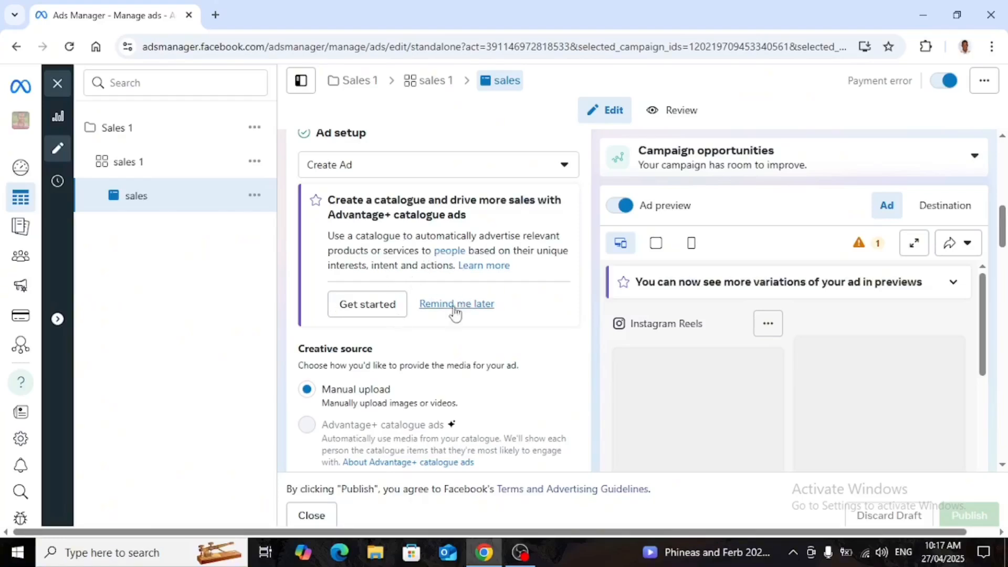
scroll(349, 352, "down", 1)
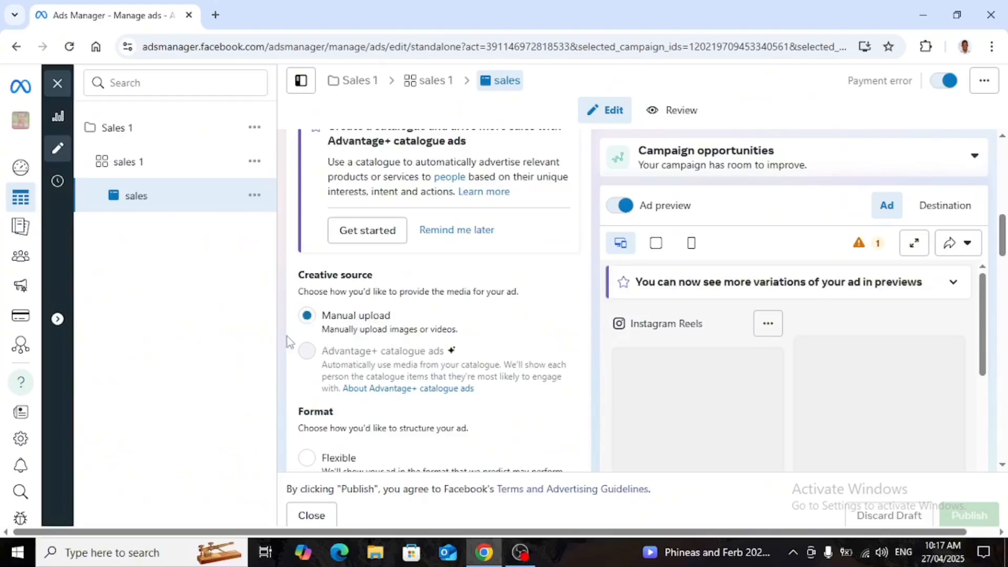
mouse_move(318, 362)
scroll(341, 330, "down", 3)
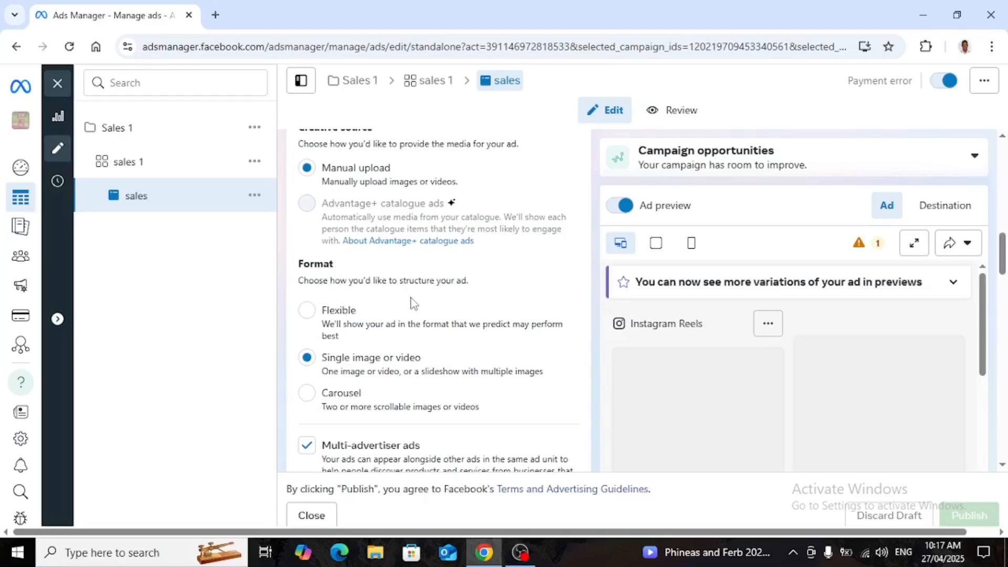
scroll(409, 308, "down", 2)
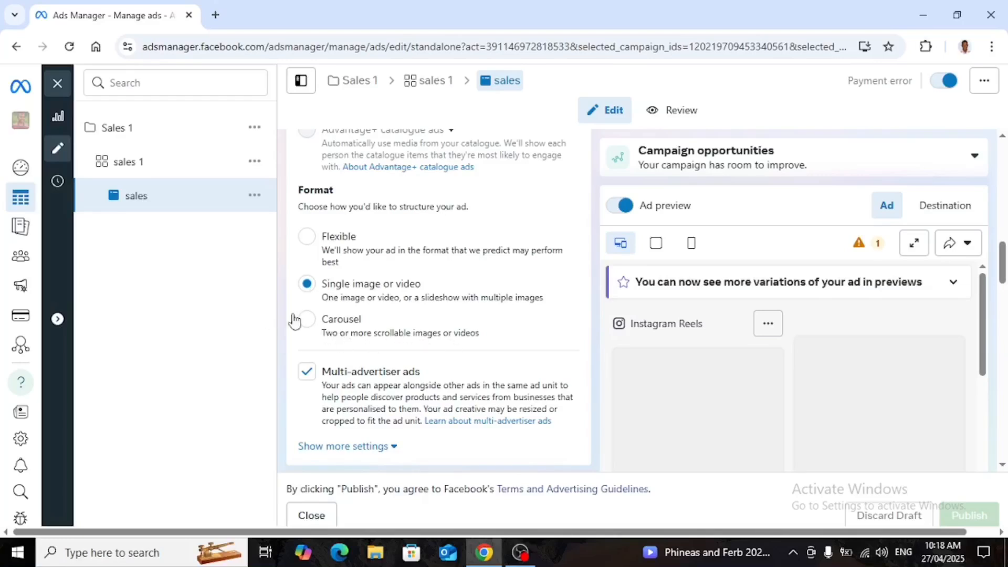
scroll(294, 321, "down", 1)
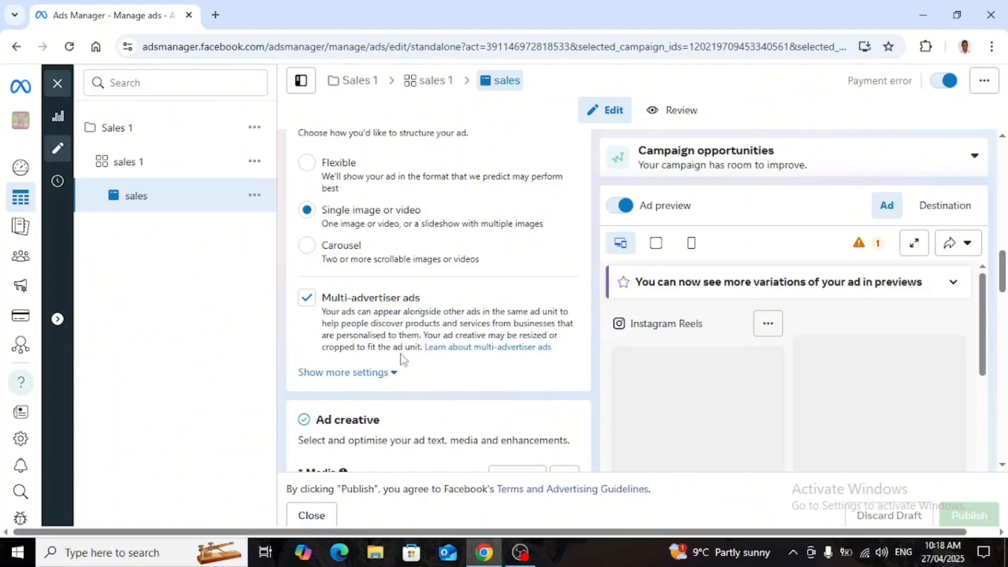
Expand the Feeds, Ads on Facebook Reels, Search results placement group in the ad creative media.
scroll(330, 339, "down", 1)
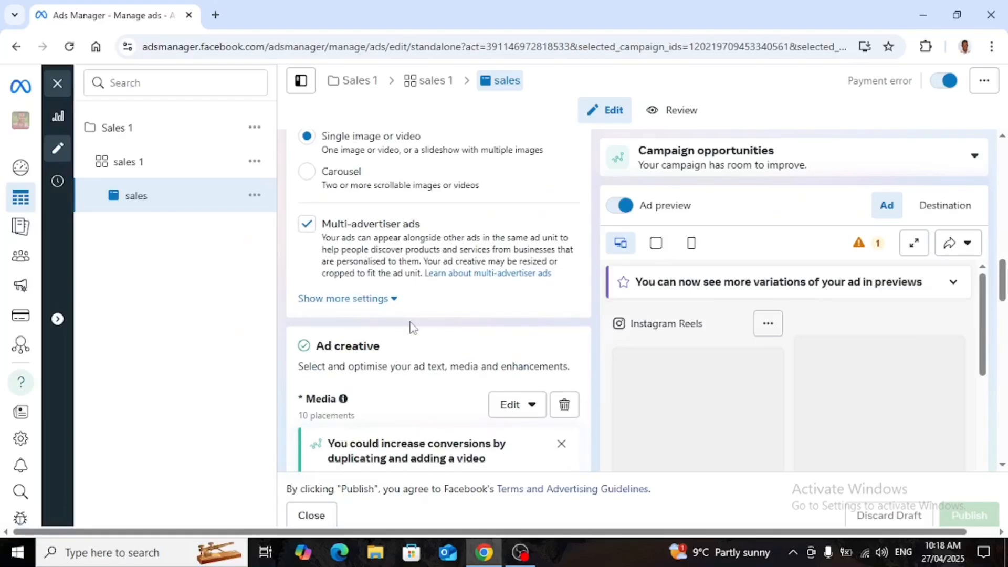
scroll(343, 328, "down", 1)
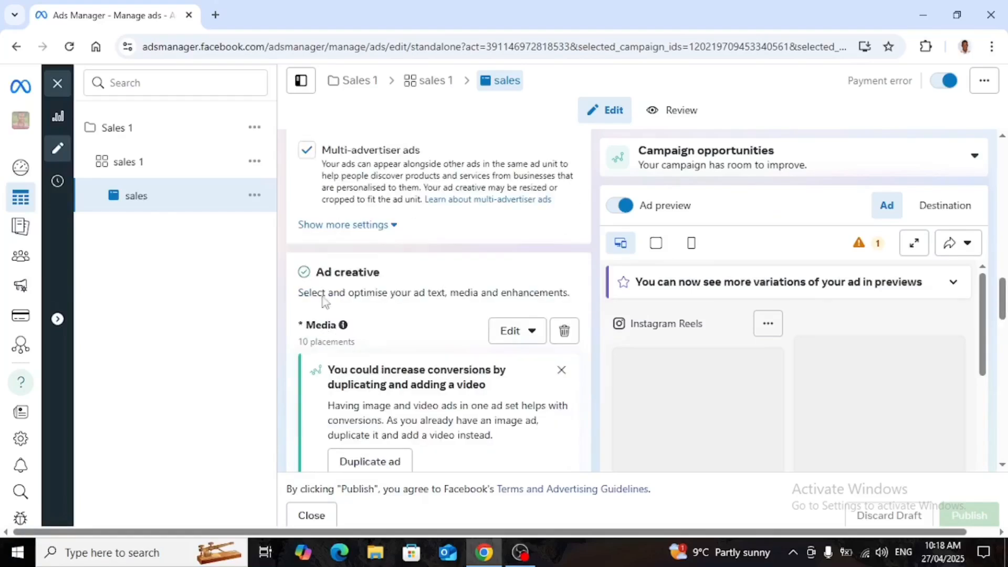
scroll(322, 299, "down", 1)
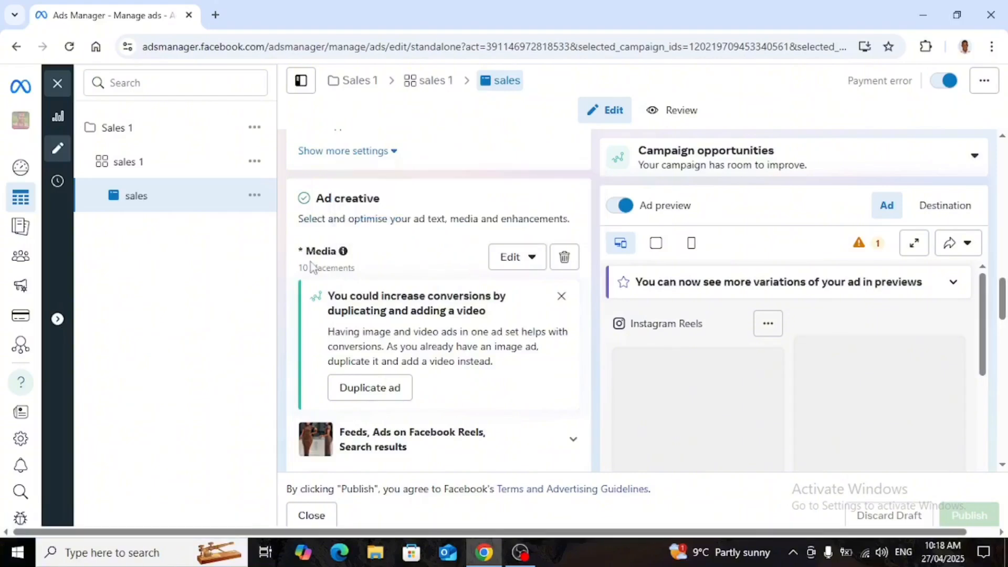
scroll(312, 268, "down", 2)
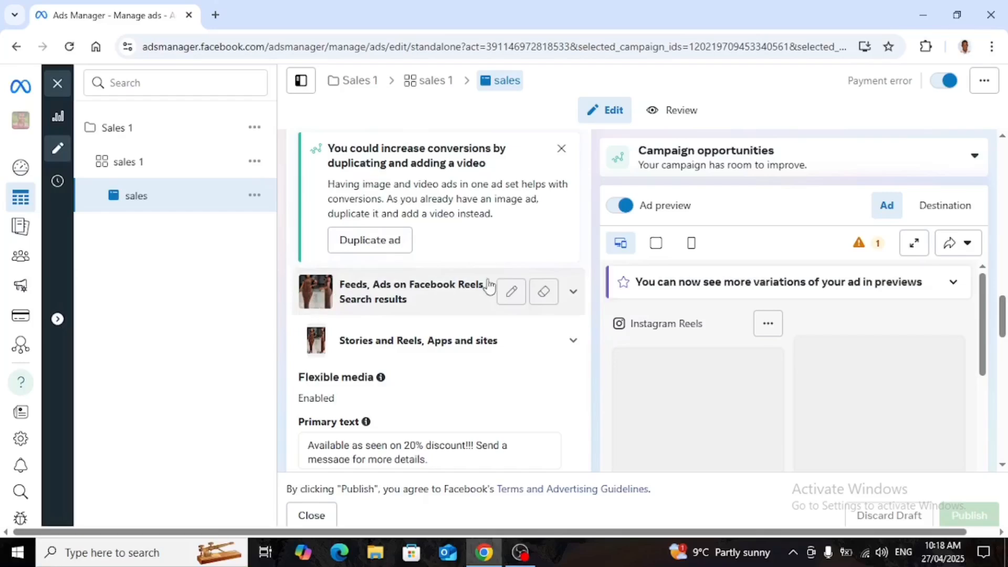
left_click(572, 292)
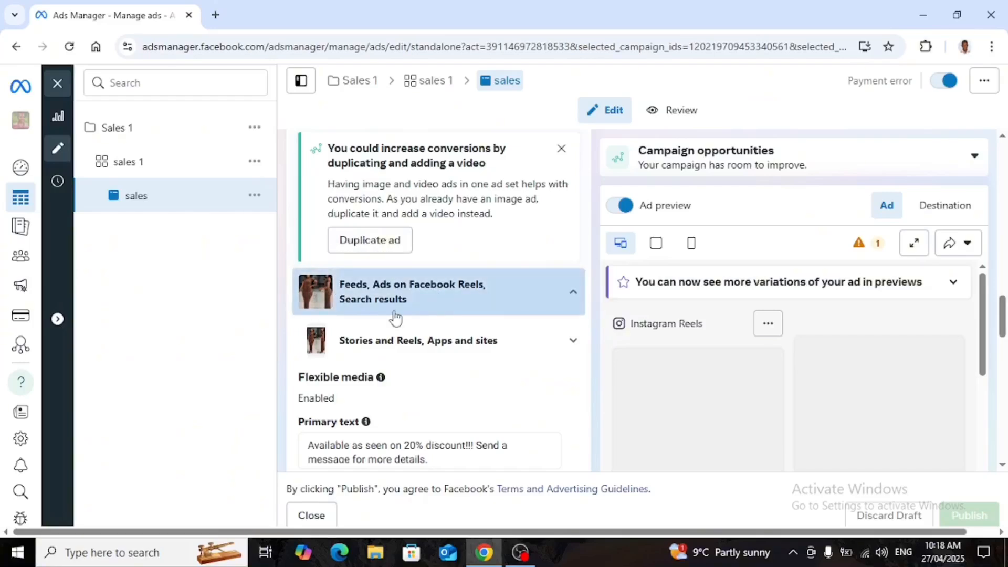
scroll(395, 332, "down", 1)
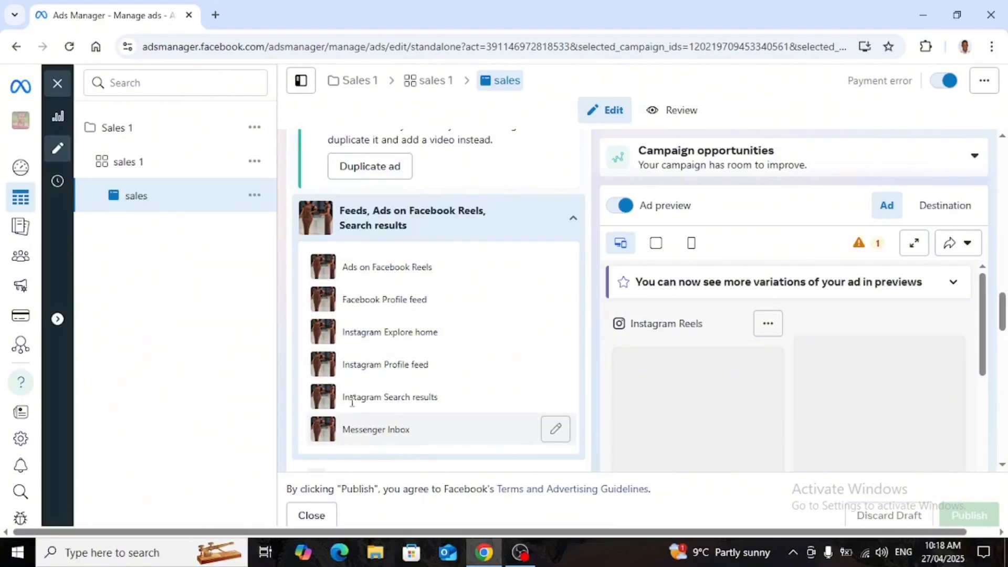
Expand the Stories and Reels, Apps and sites placement group in the ad creative media.
scroll(315, 367, "down", 3)
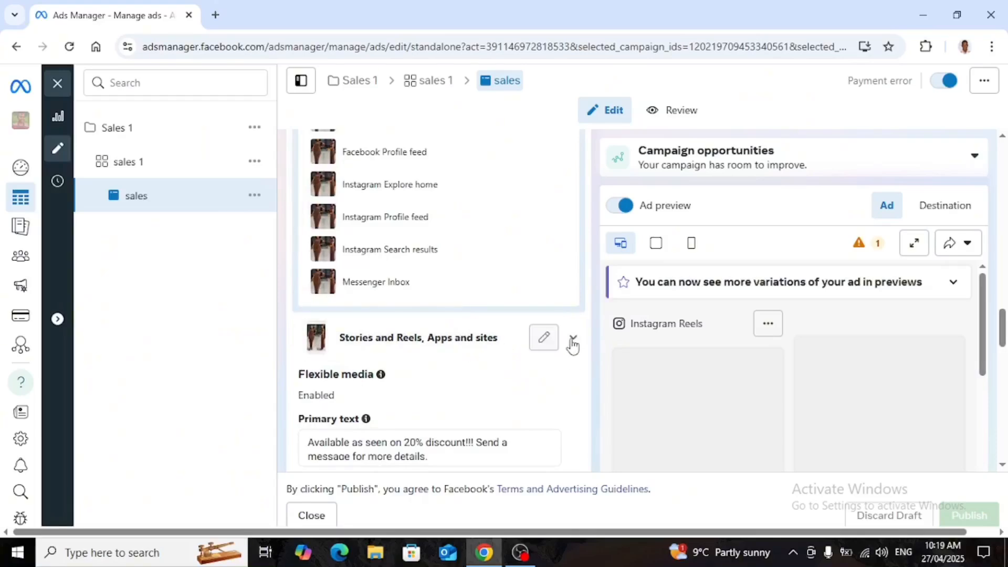
left_click(543, 347)
scroll(458, 387, "down", 3)
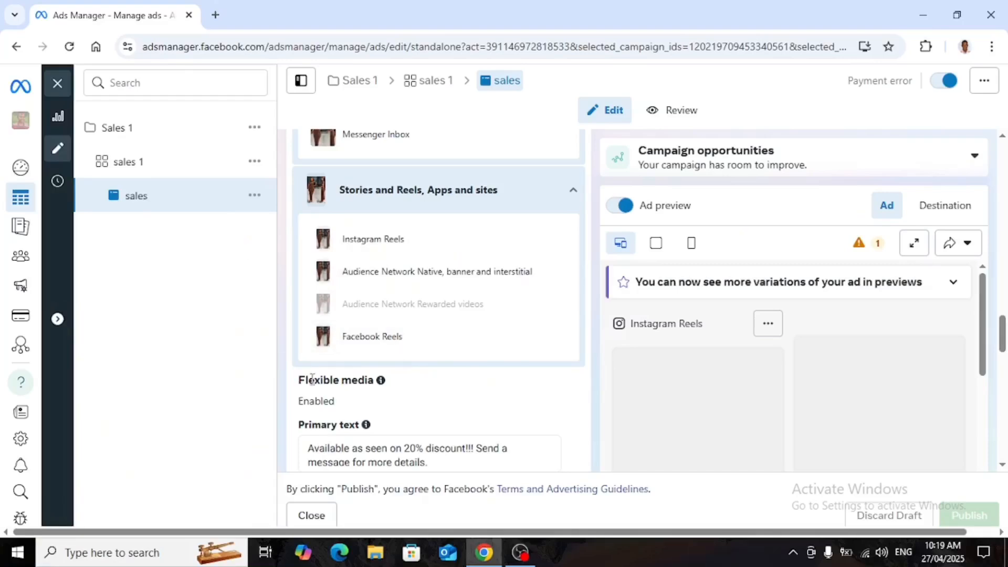
Edit the primary text so it reads 'Available as seen on 20% discount!!! Send a message for more details.'.
scroll(331, 397, "down", 3)
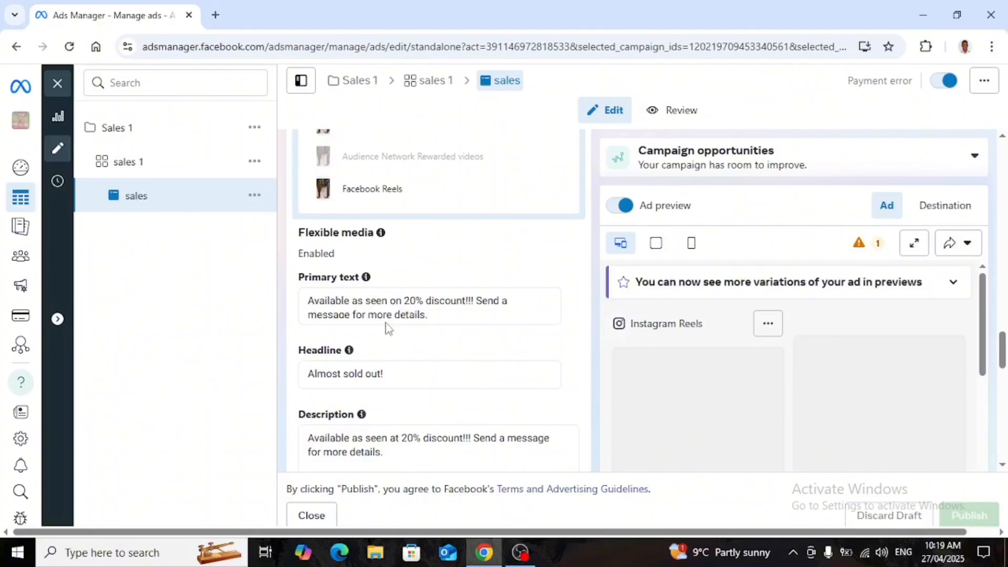
left_click(437, 318)
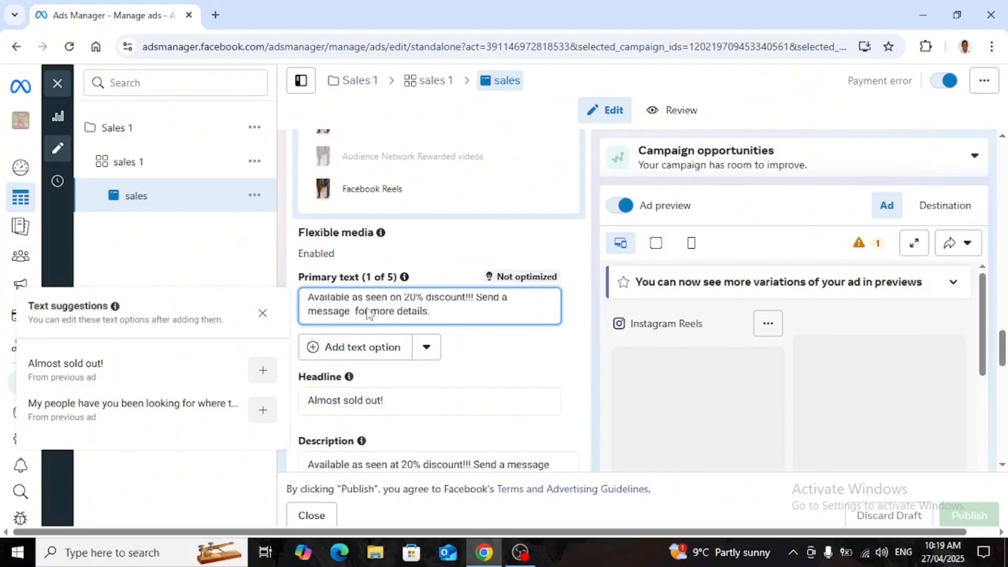
left_click(455, 317)
type("o")
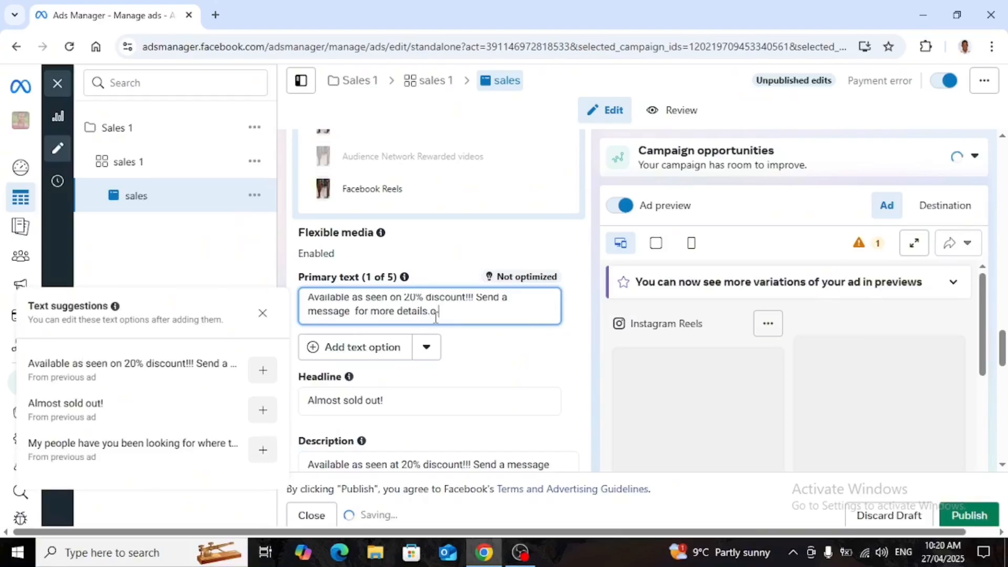
key("BackSpace")
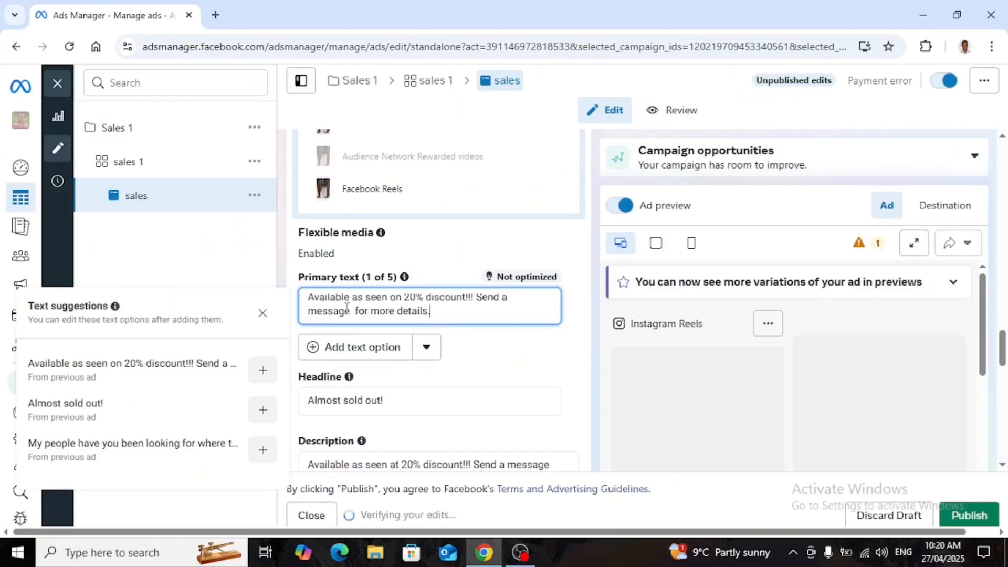
left_click(353, 311)
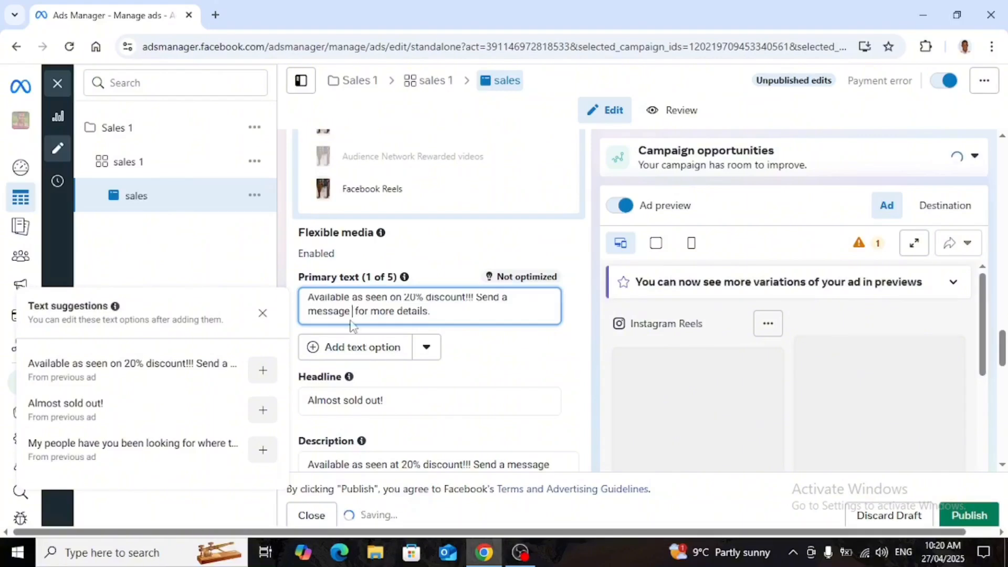
type("to")
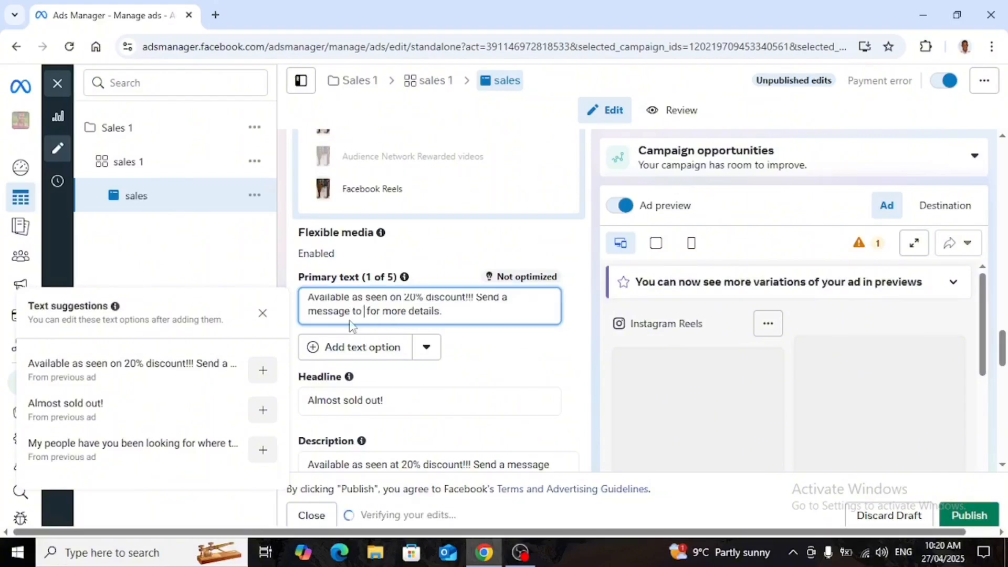
key("End")
type("y")
left_click(409, 410)
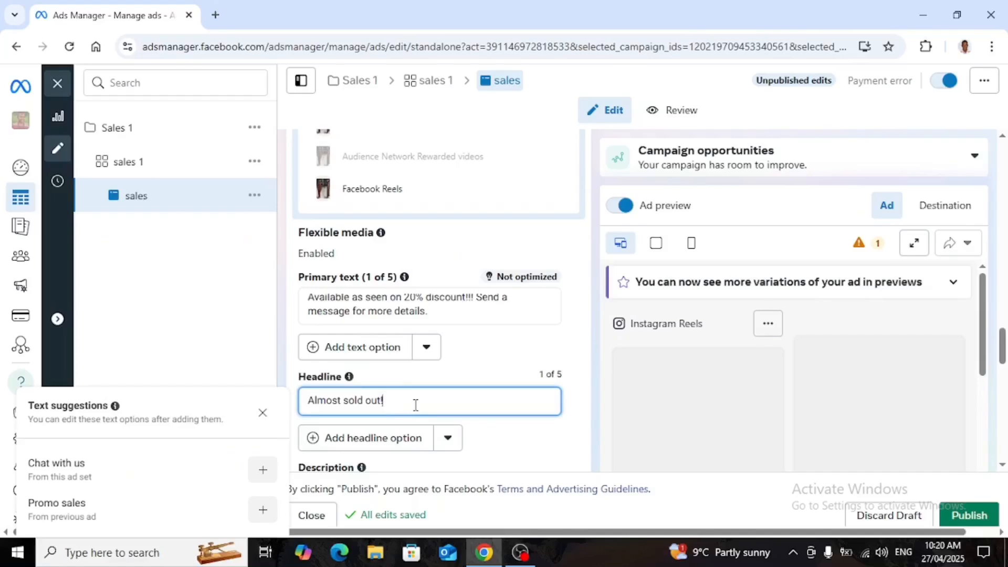
Review the description, text optimisation and the call to action options of the ad.
scroll(416, 409, "down", 3)
scroll(447, 373, "down", 2)
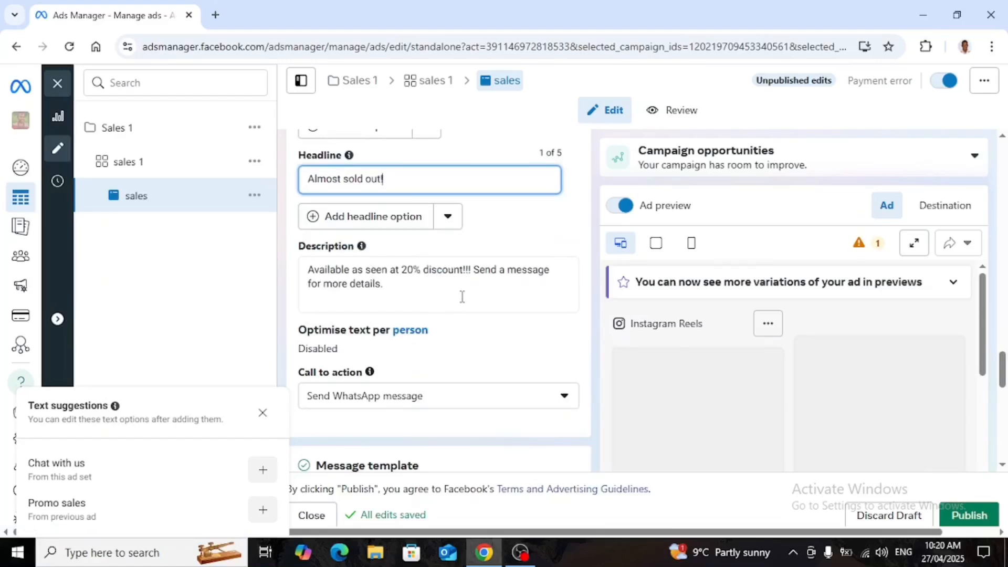
scroll(462, 296, "down", 3)
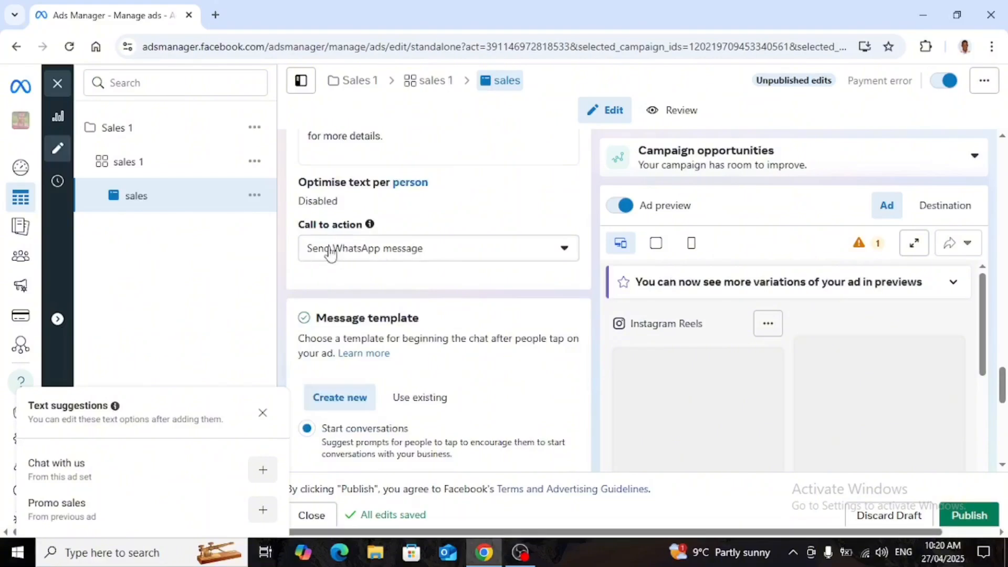
left_click(563, 255)
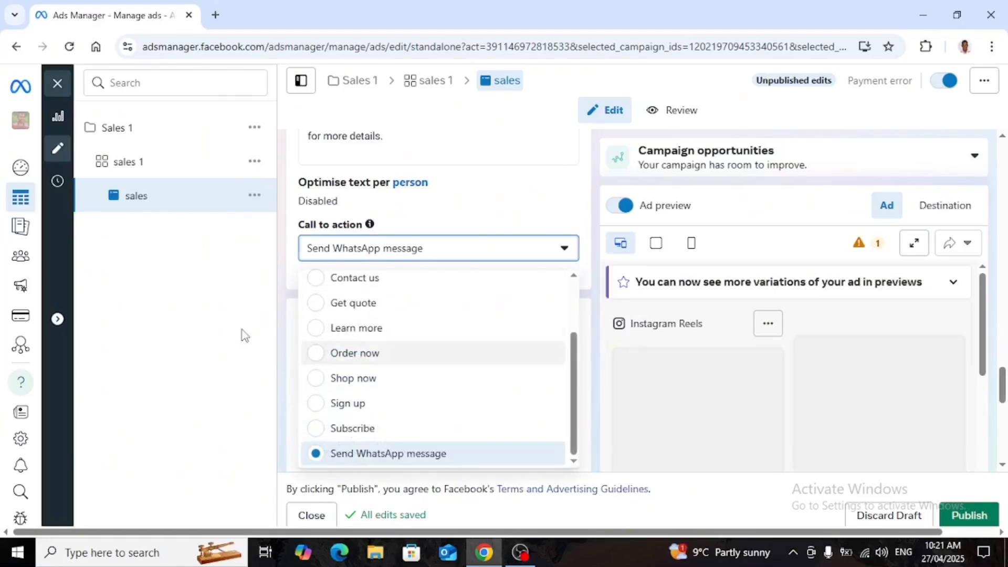
scroll(708, 400, "down", 1)
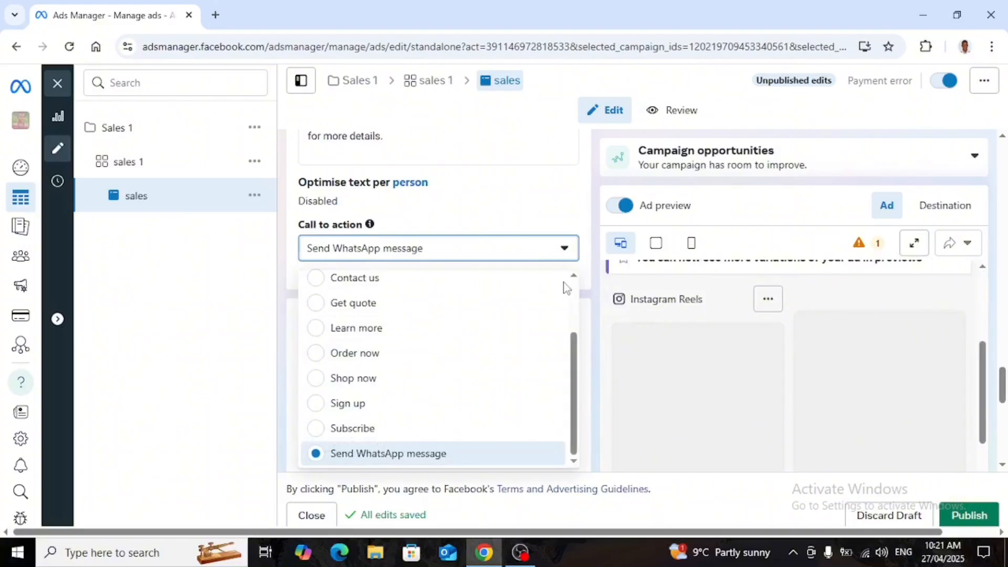
left_click(565, 254)
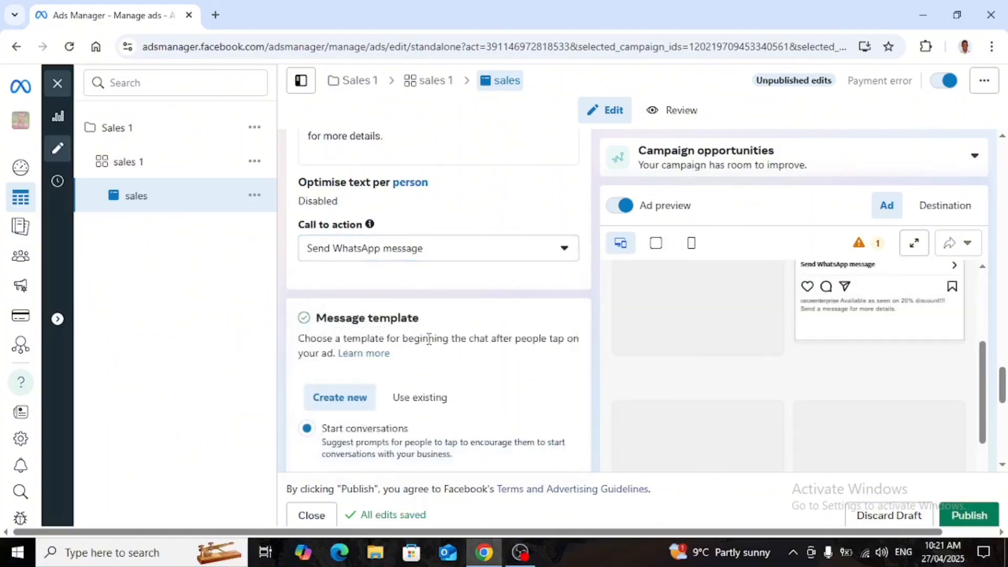
Review the message template and tracking sections of the ad.
scroll(451, 370, "down", 3)
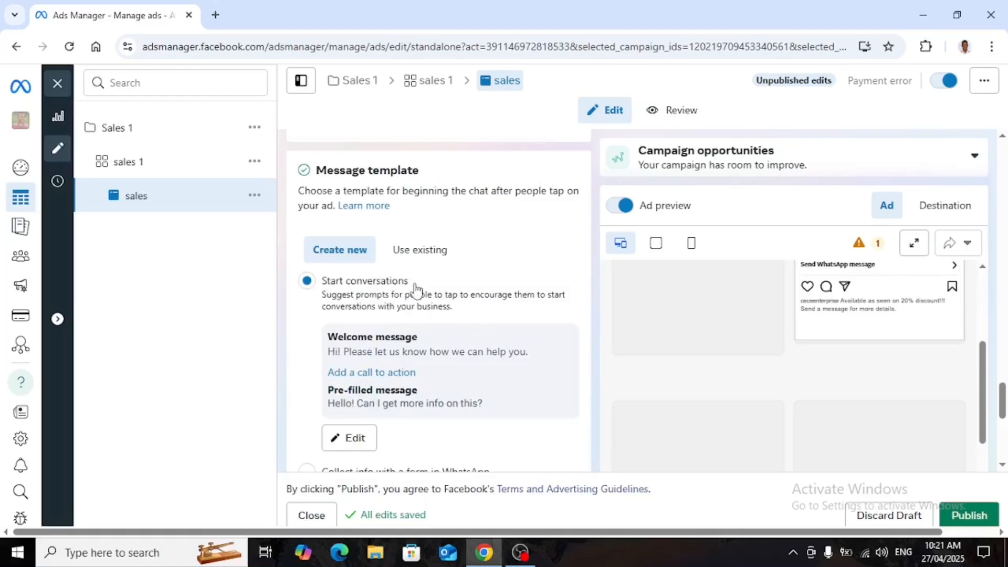
scroll(459, 348, "down", 2)
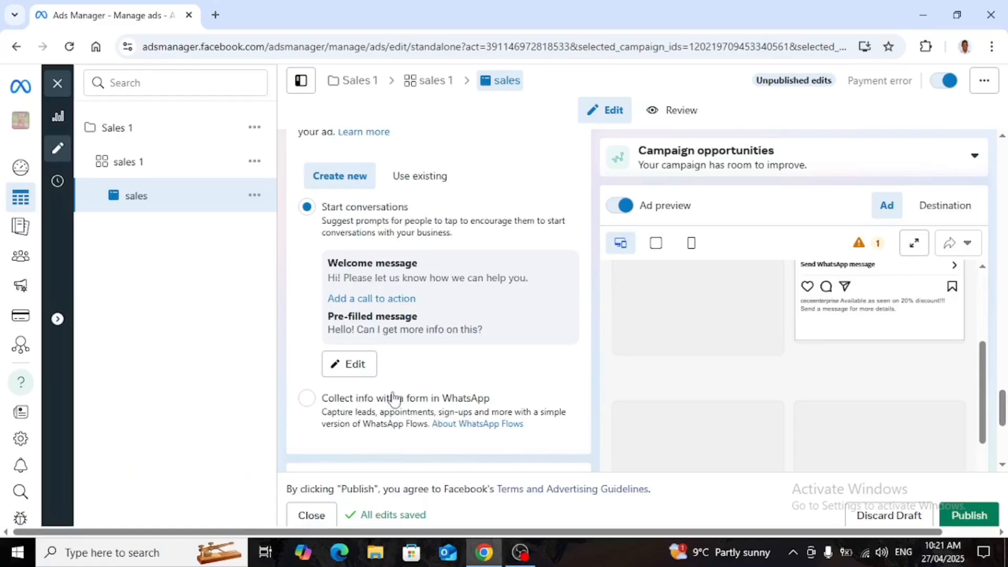
scroll(394, 391, "down", 1)
scroll(384, 374, "down", 1)
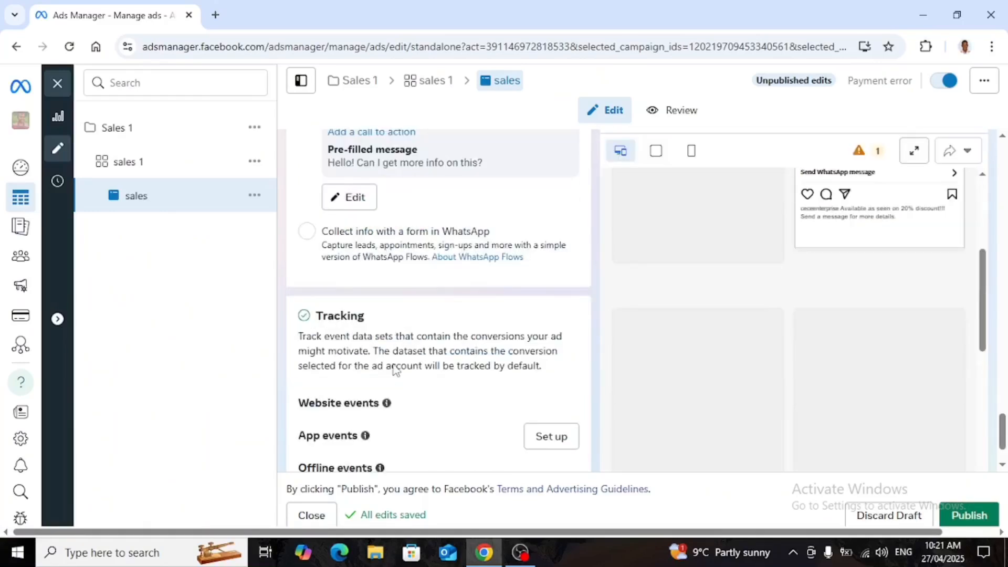
scroll(386, 362, "down", 1)
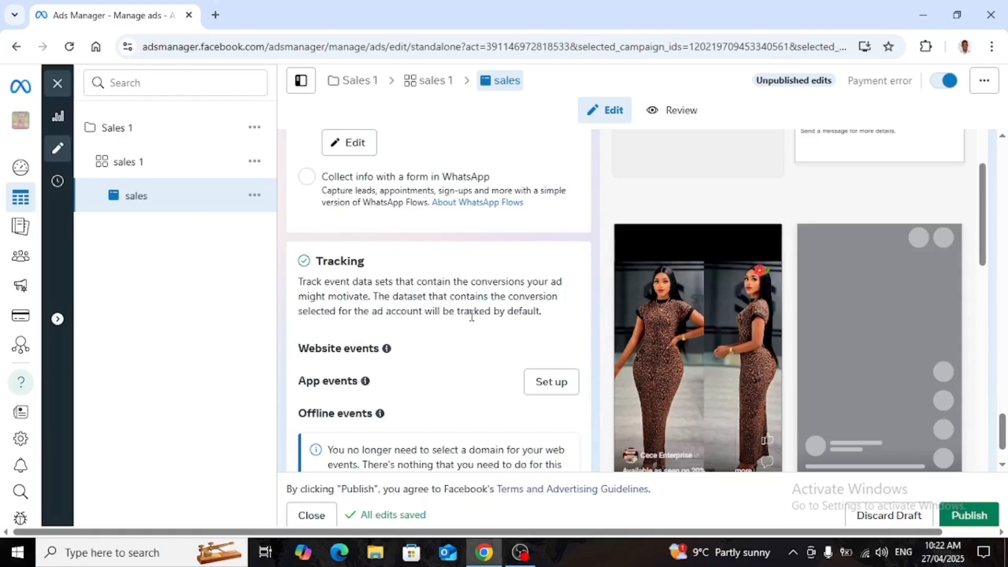
scroll(393, 314, "down", 2)
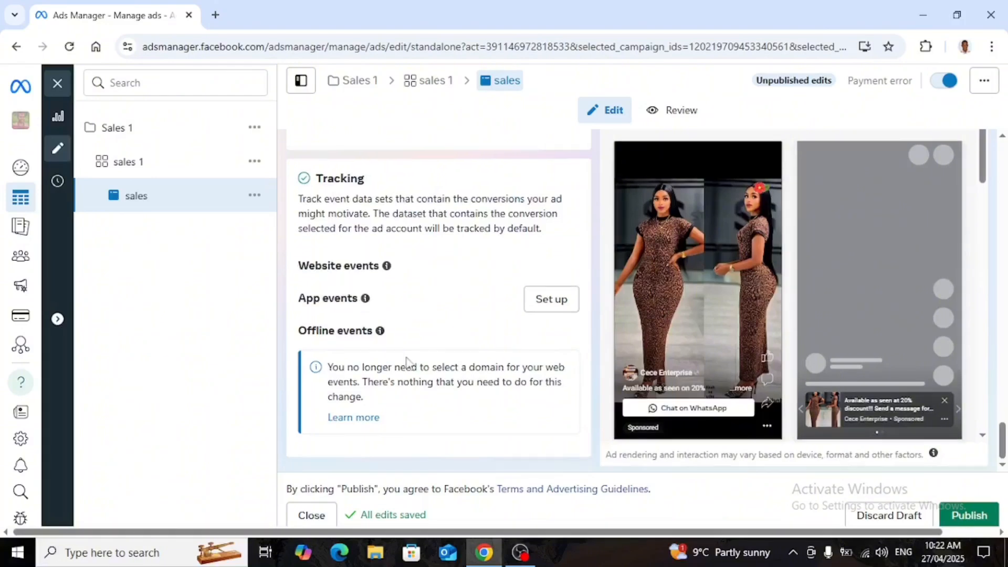
Try to publish the edited ad.
mouse_move(379, 330)
mouse_move(397, 265)
left_click(975, 501)
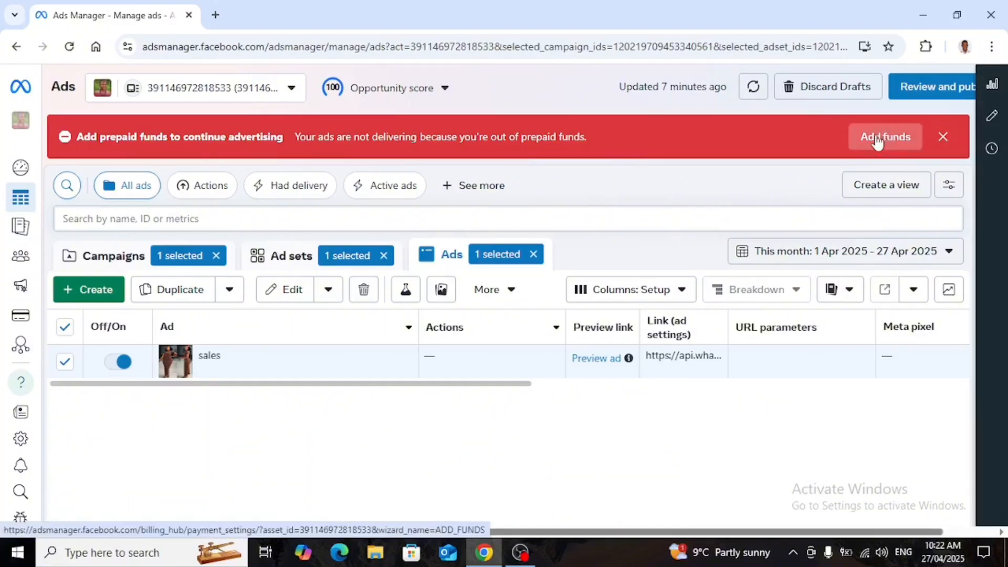
Dismiss the prepaid funds alert and open the charts for the sales ad.
left_click(943, 136)
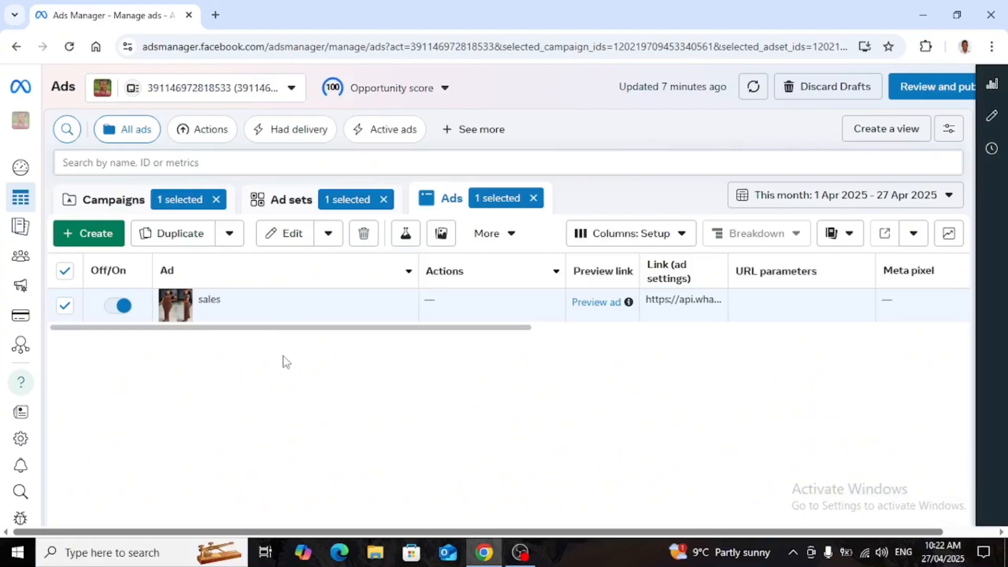
mouse_move(231, 303)
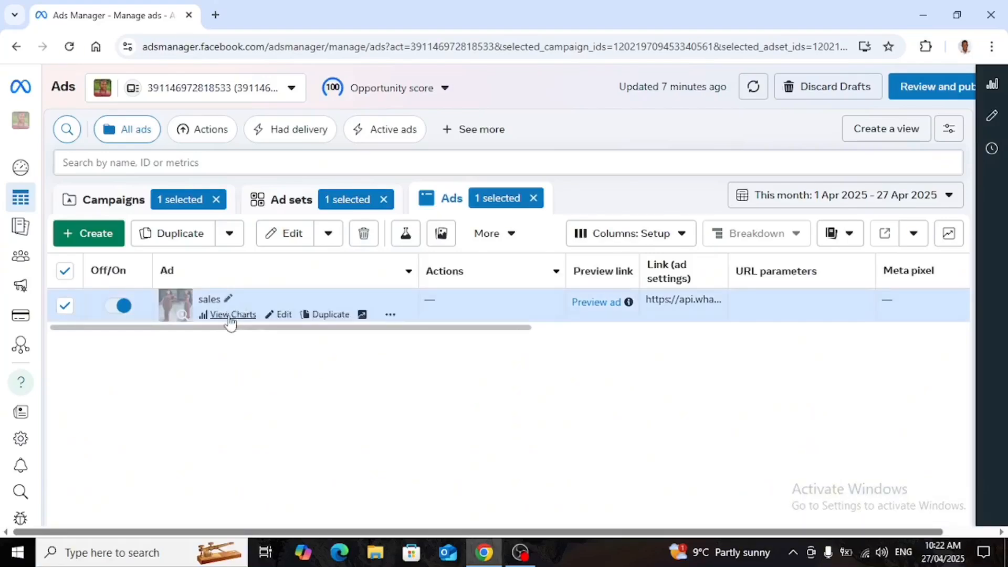
left_click(231, 314)
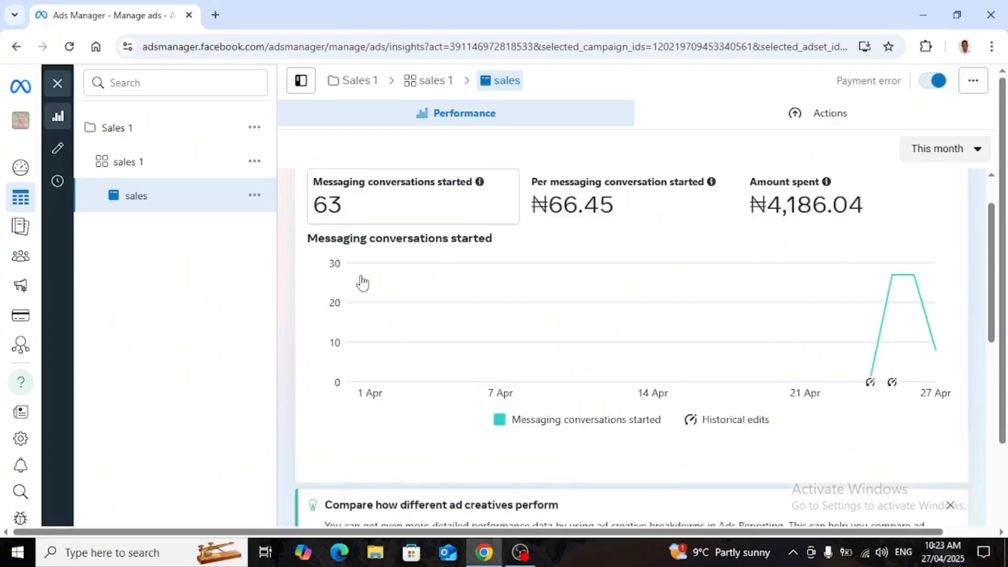
Examine the messaging conversations chart and the age and gender distribution of results.
scroll(360, 282, "down", 1)
scroll(558, 424, "down", 1)
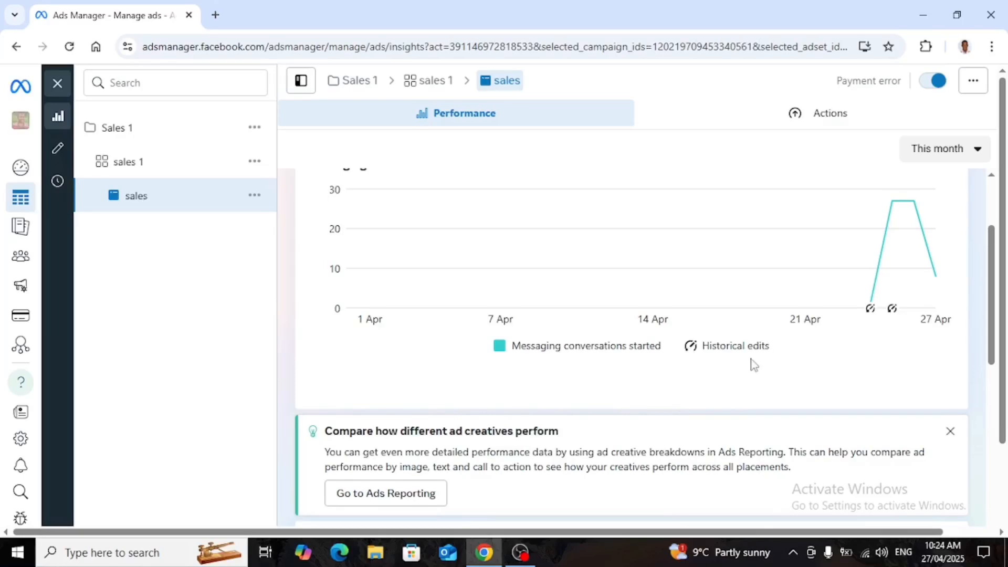
scroll(650, 365, "down", 2)
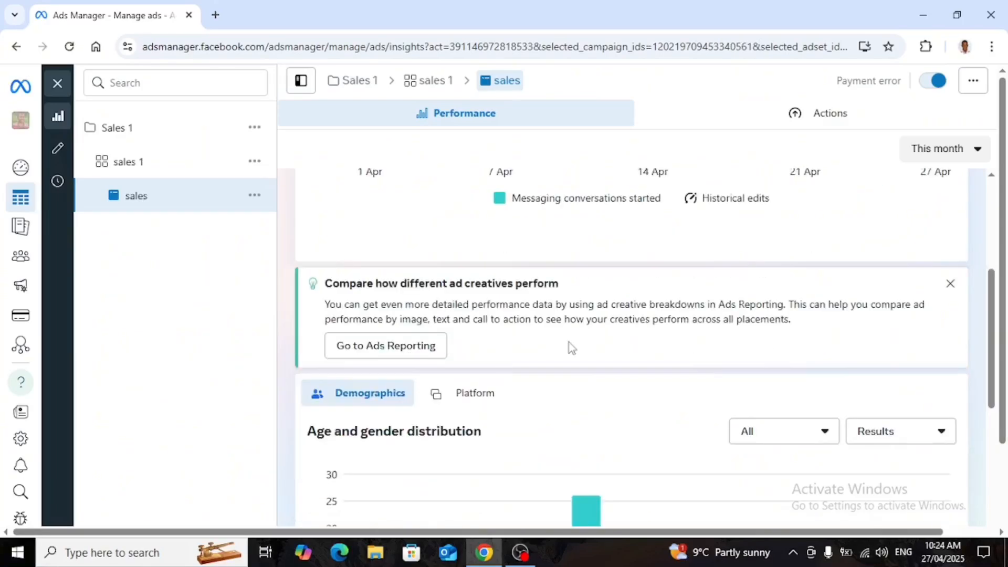
scroll(535, 313, "down", 3)
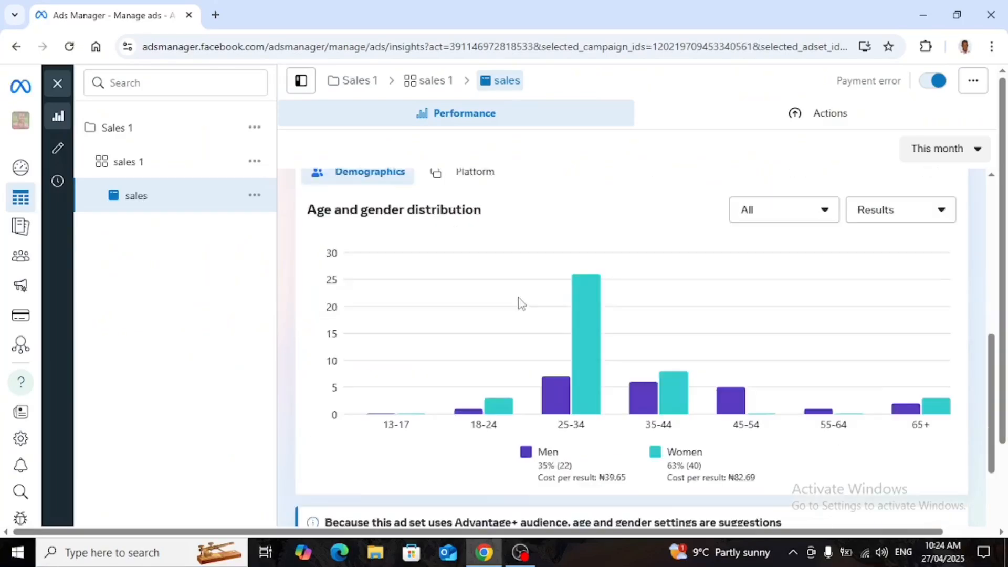
scroll(509, 296, "down", 1)
mouse_move(497, 290)
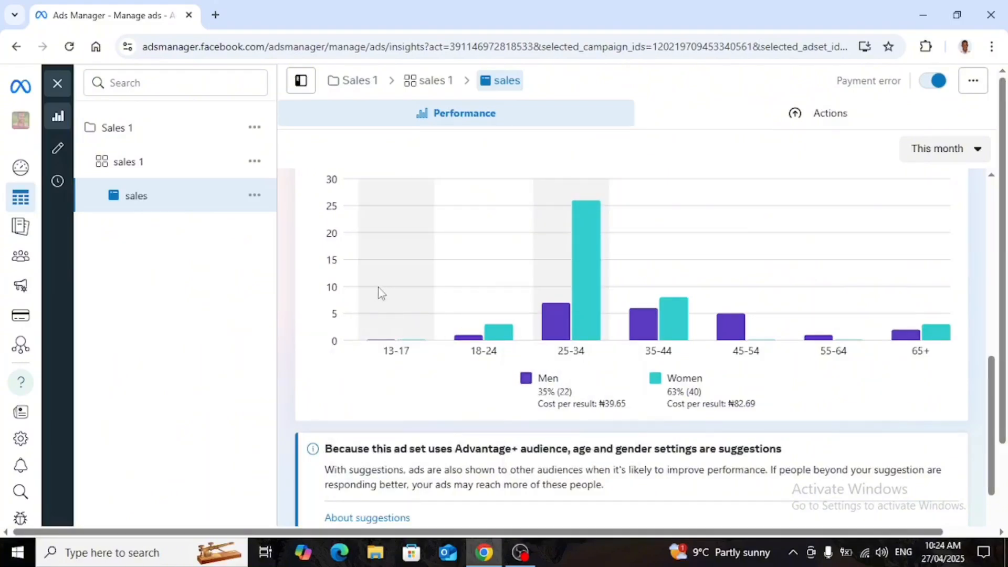
scroll(399, 414, "up", 1)
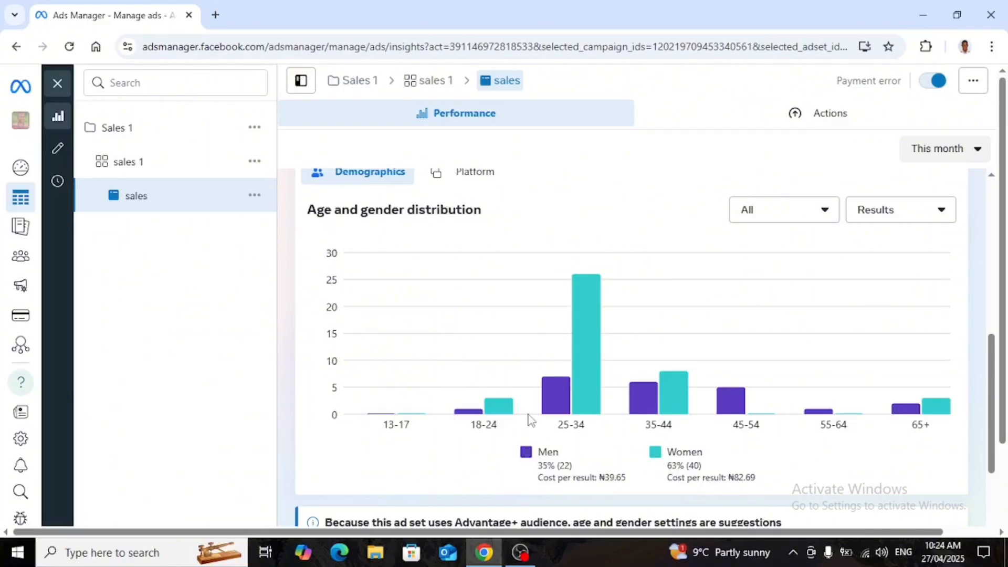
mouse_move(574, 398)
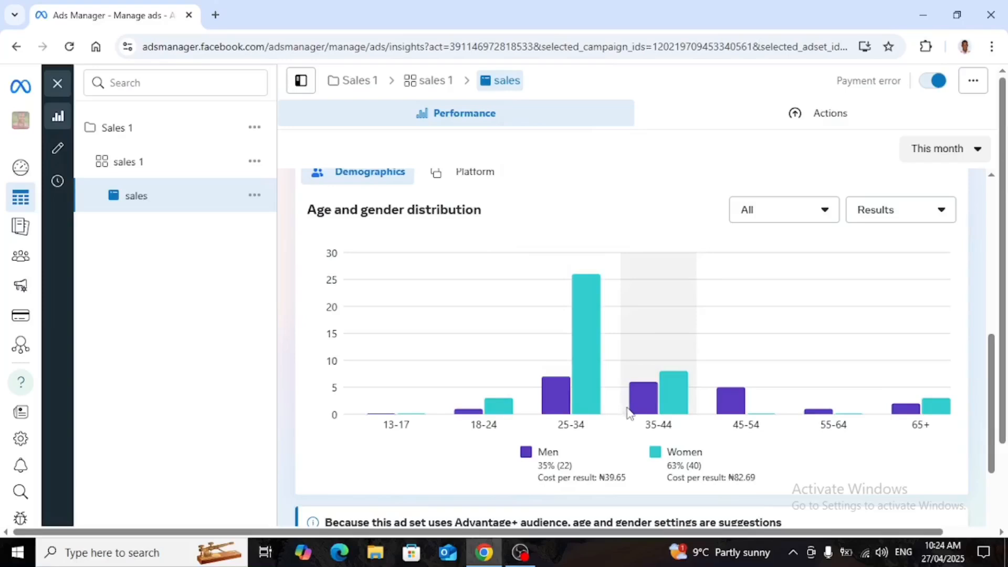
mouse_move(633, 412)
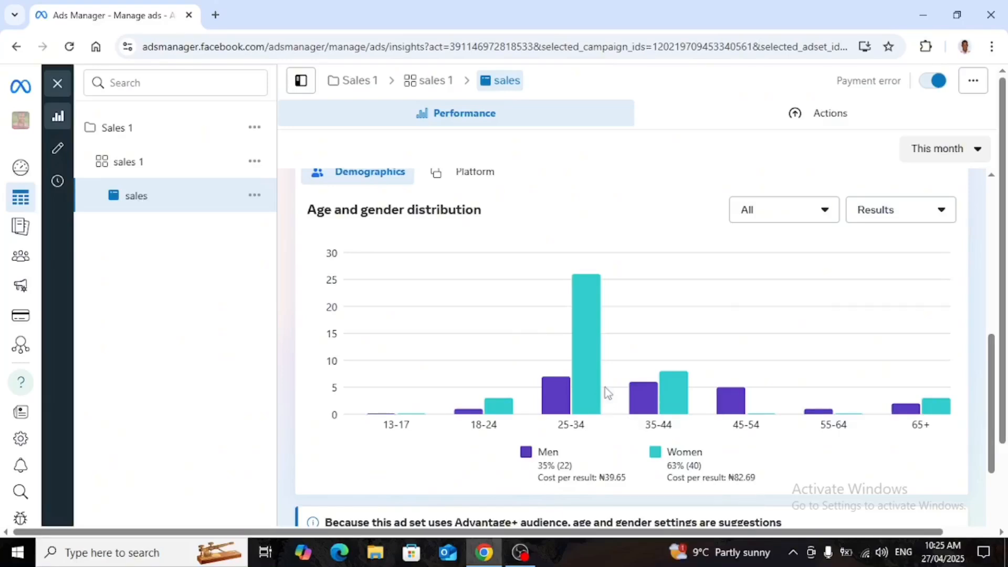
scroll(598, 390, "down", 1)
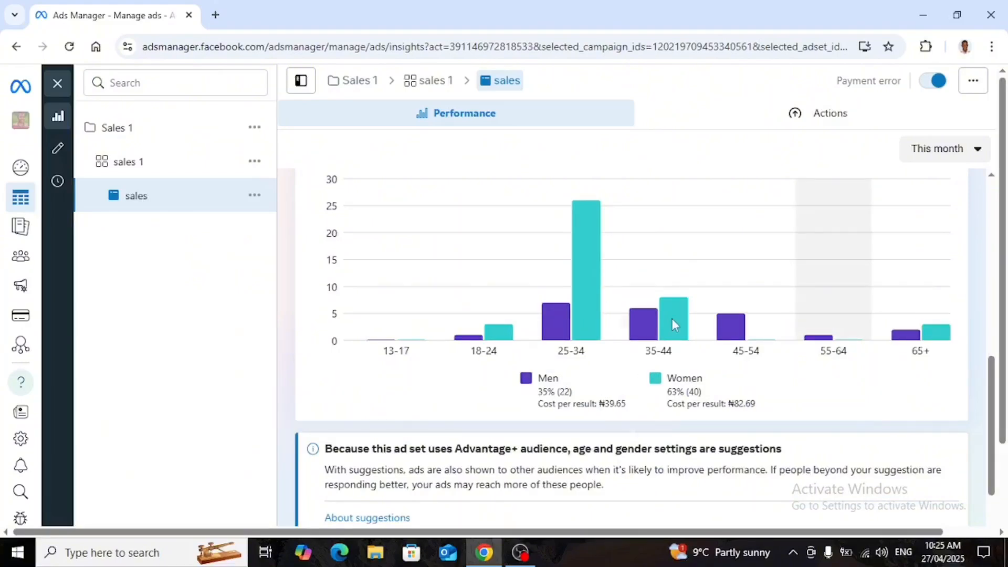
mouse_move(591, 299)
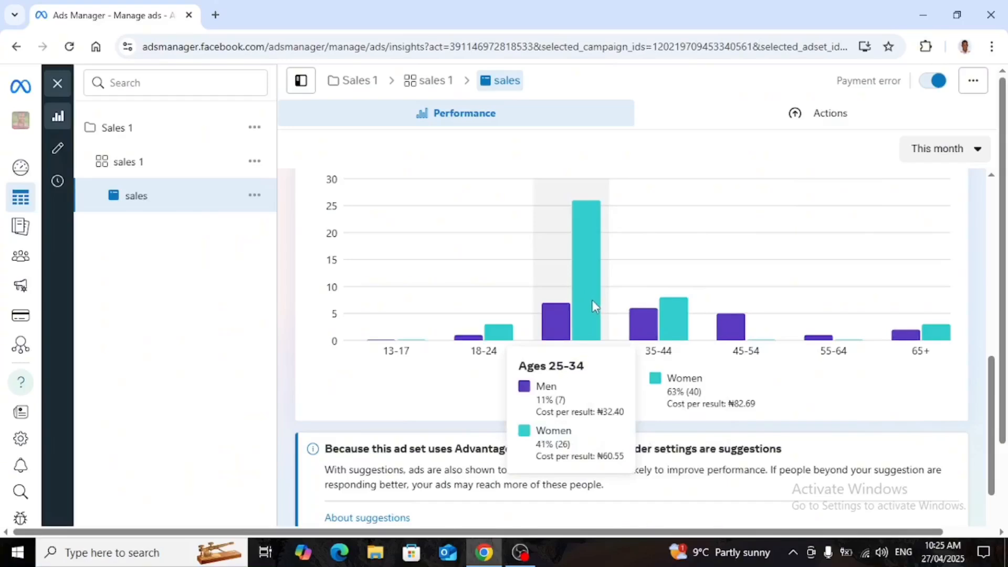
Scroll through the Advantage+ audience note and the ad preview on the performance page.
scroll(520, 315, "down", 3)
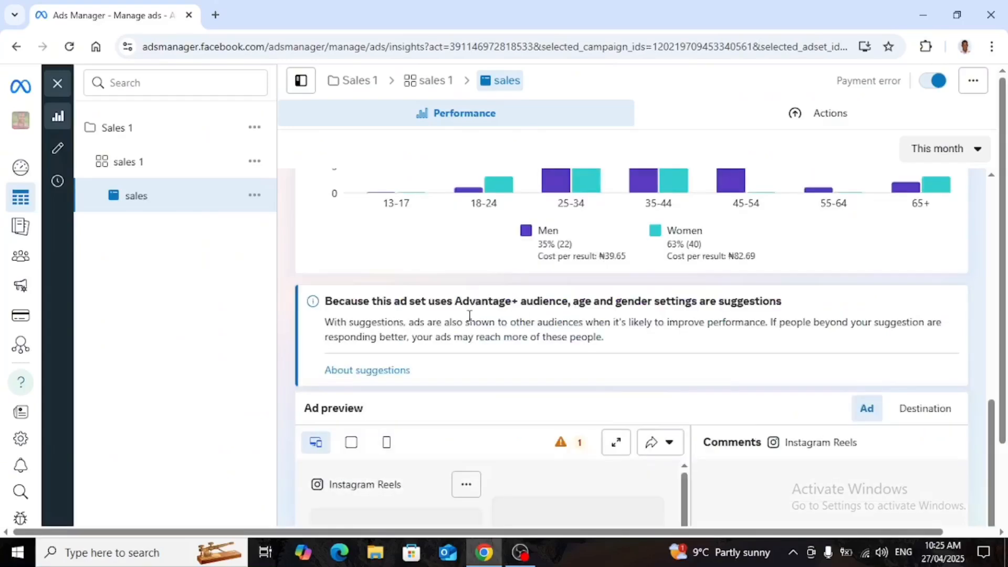
scroll(409, 297, "down", 1)
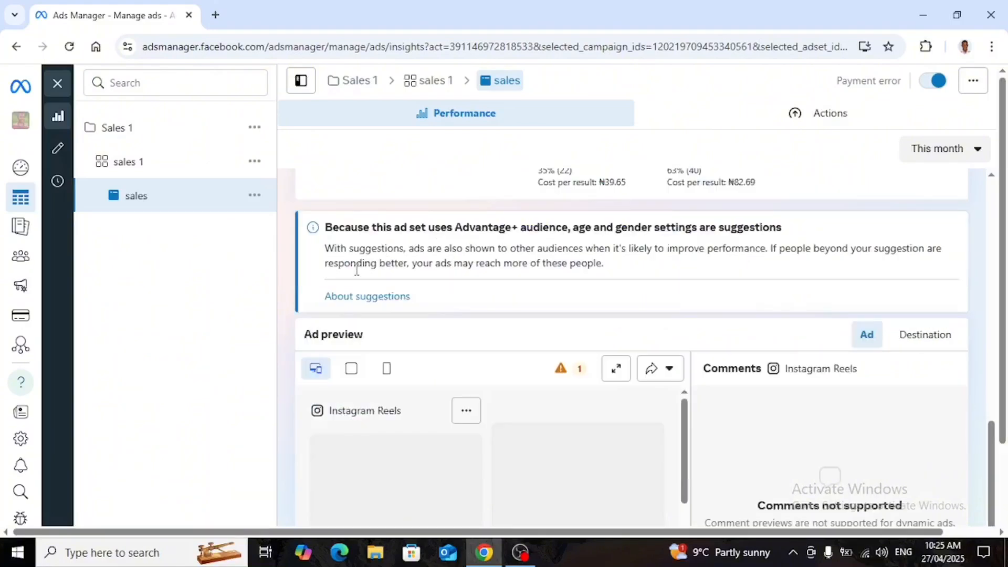
scroll(668, 329, "down", 5)
scroll(670, 330, "down", 3)
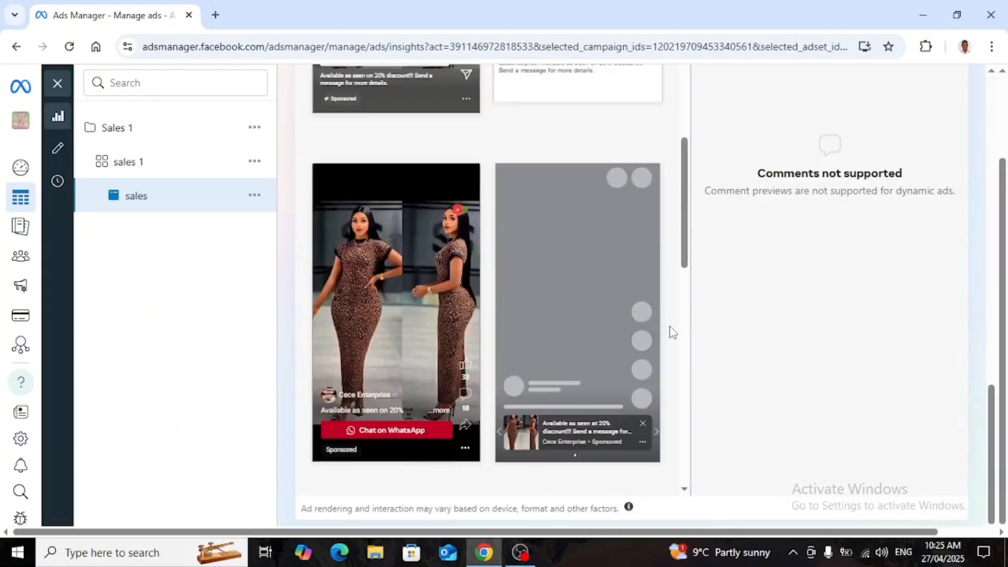
Scroll back up to review the performance overview: messaging conversations started, cost per conversation and amount spent.
scroll(673, 331, "up", 4)
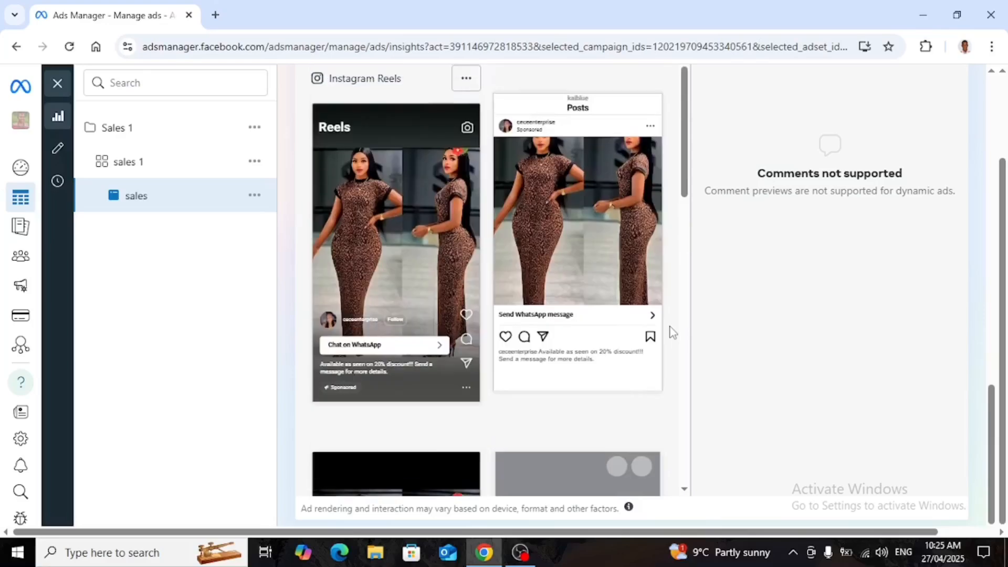
scroll(671, 332, "up", 5)
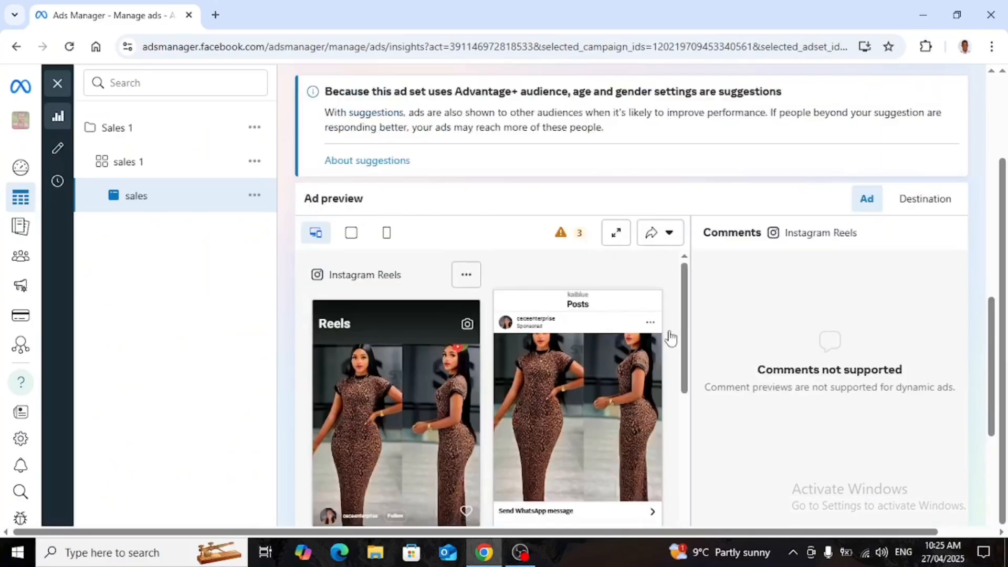
scroll(668, 337, "up", 4)
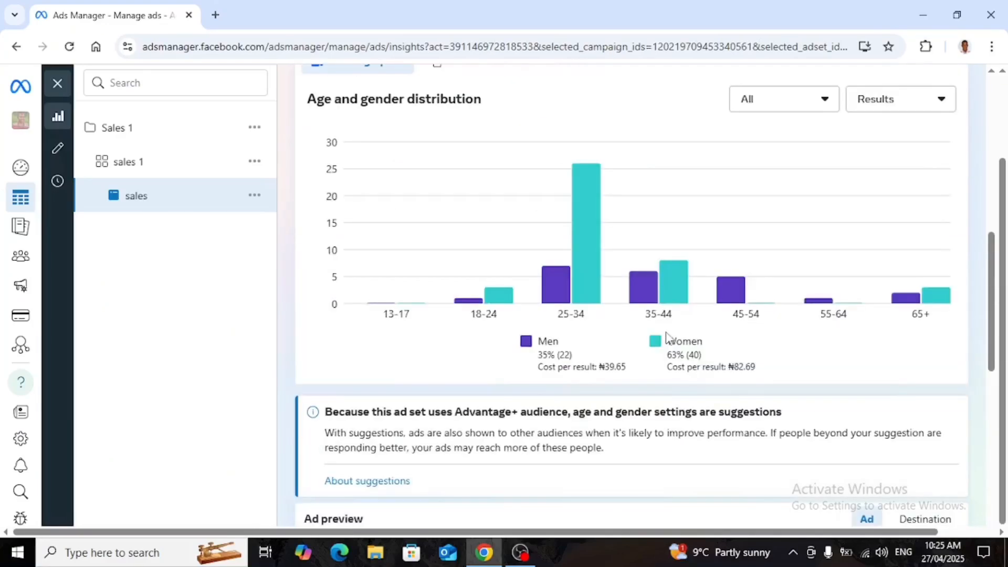
scroll(662, 337, "up", 3)
scroll(657, 337, "up", 3)
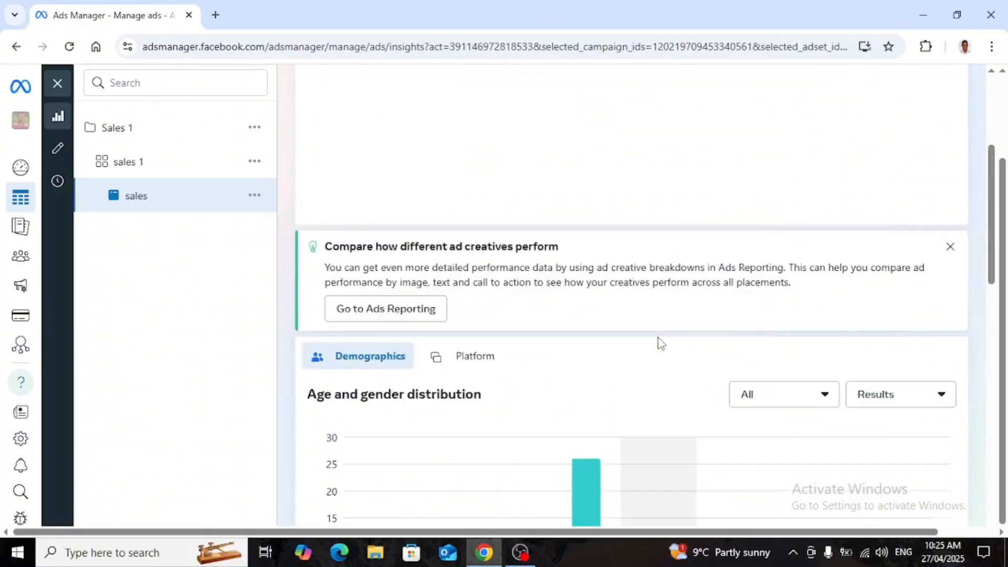
scroll(660, 343, "up", 1)
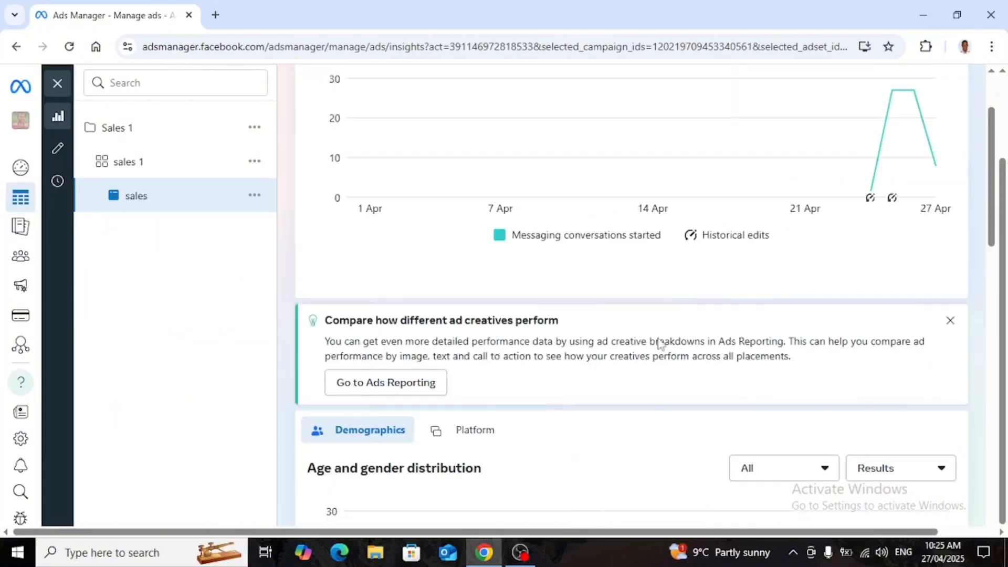
scroll(660, 343, "up", 1)
scroll(660, 344, "up", 1)
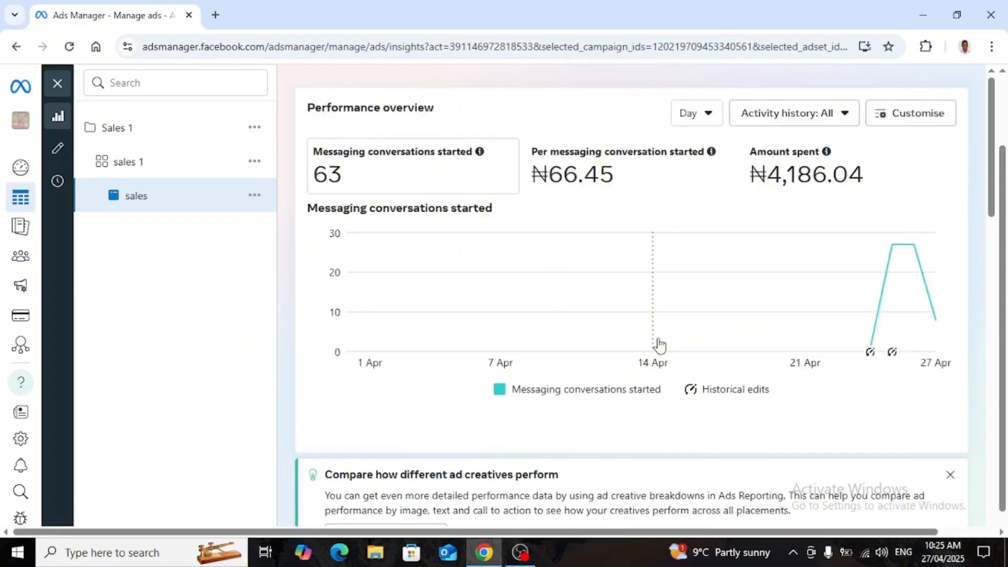
scroll(660, 345, "up", 1)
scroll(659, 345, "up", 1)
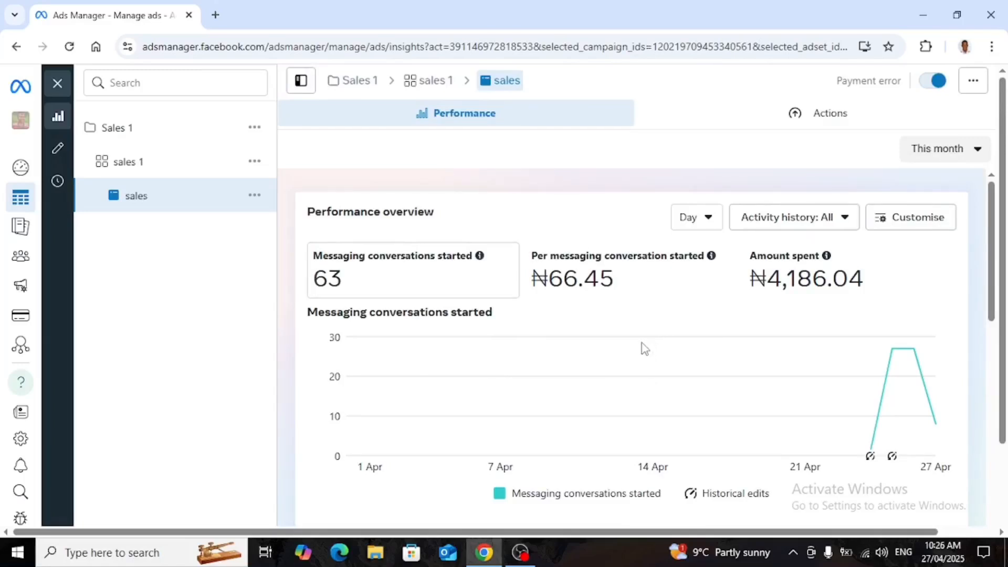
Examine the age and gender distribution chart of the sales ad's results.
scroll(633, 362, "down", 3)
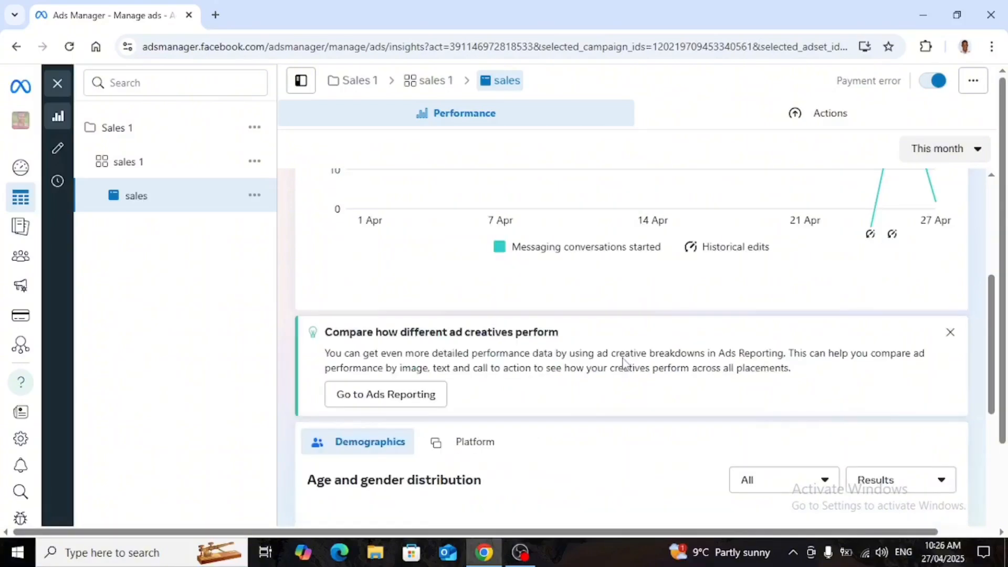
scroll(603, 357, "down", 2)
scroll(593, 354, "down", 1)
mouse_move(560, 350)
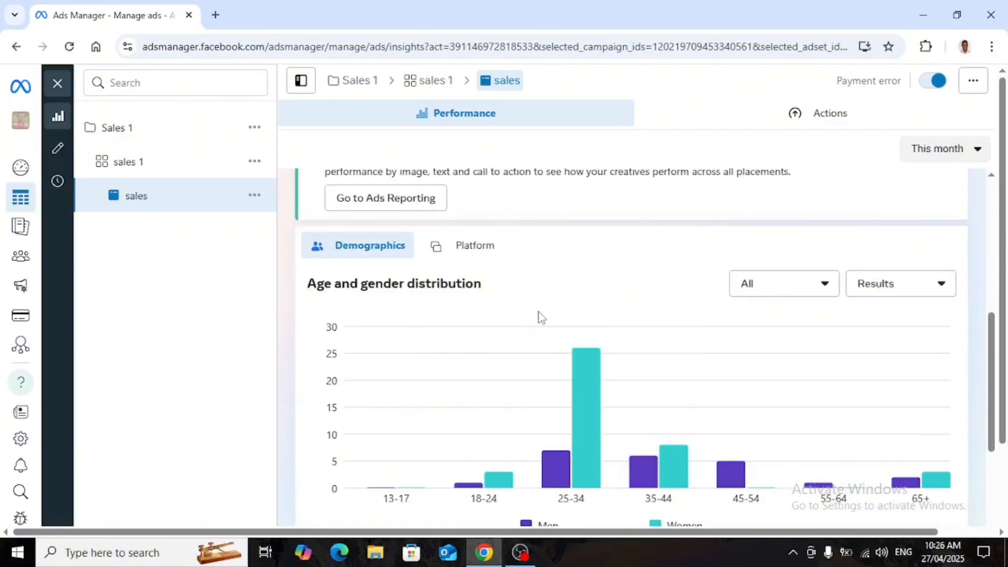
scroll(542, 317, "up", 2)
scroll(543, 316, "down", 6)
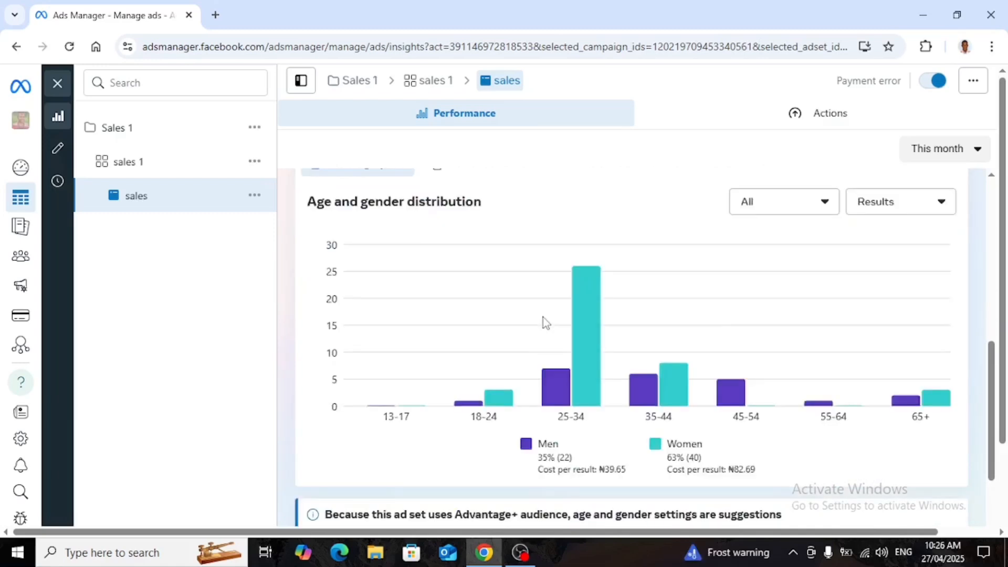
scroll(543, 317, "up", 3)
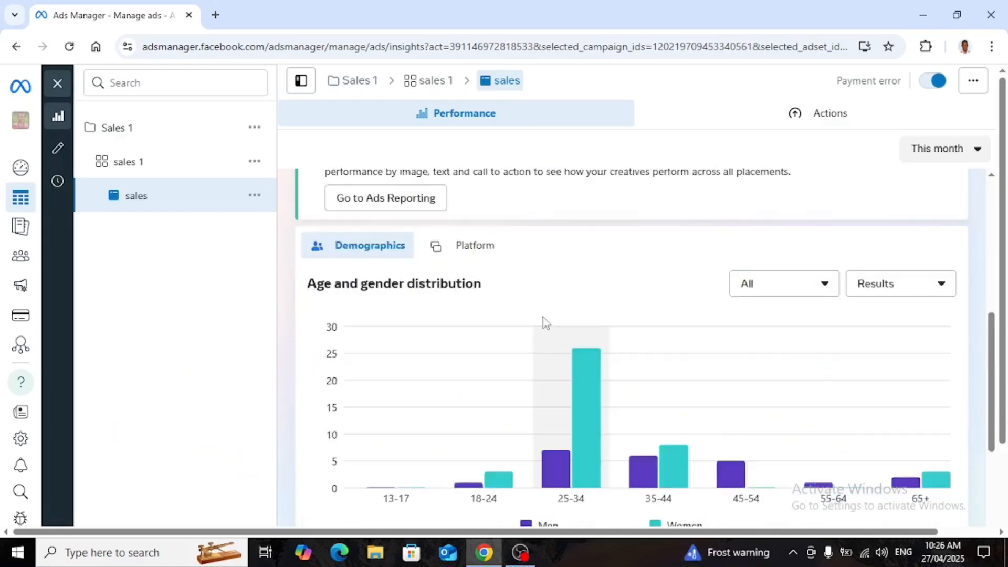
Scroll through the ad previews for each placement, including Instagram, Facebook Reels and WhatsApp formats.
scroll(543, 317, "down", 3)
scroll(543, 320, "down", 8)
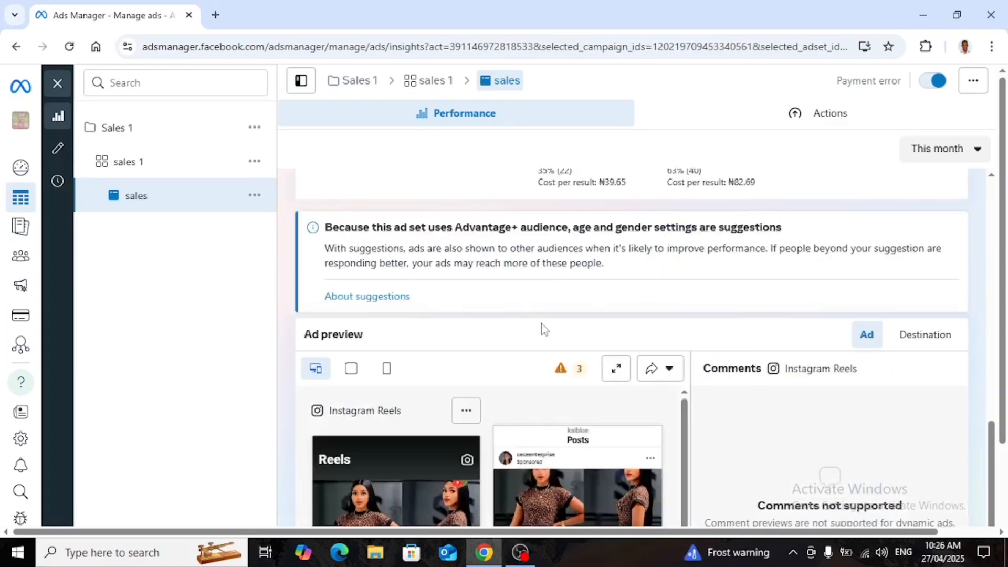
scroll(541, 328, "down", 4)
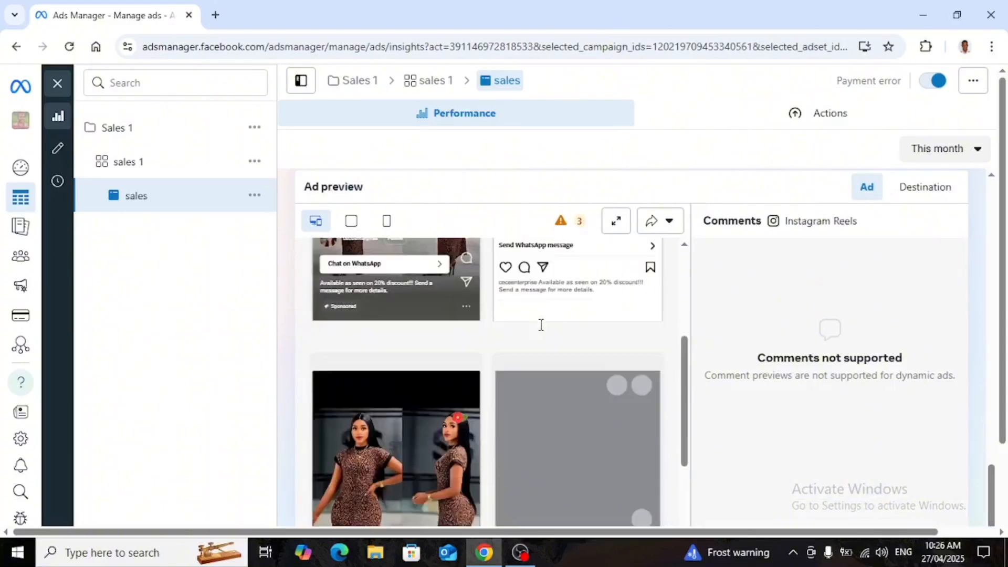
scroll(538, 331, "down", 5)
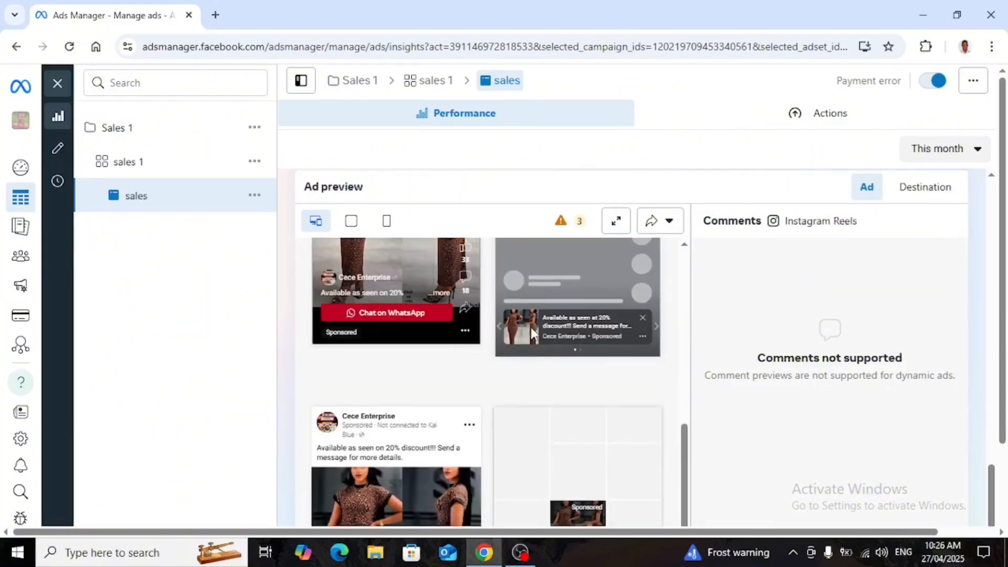
scroll(501, 336, "down", 4)
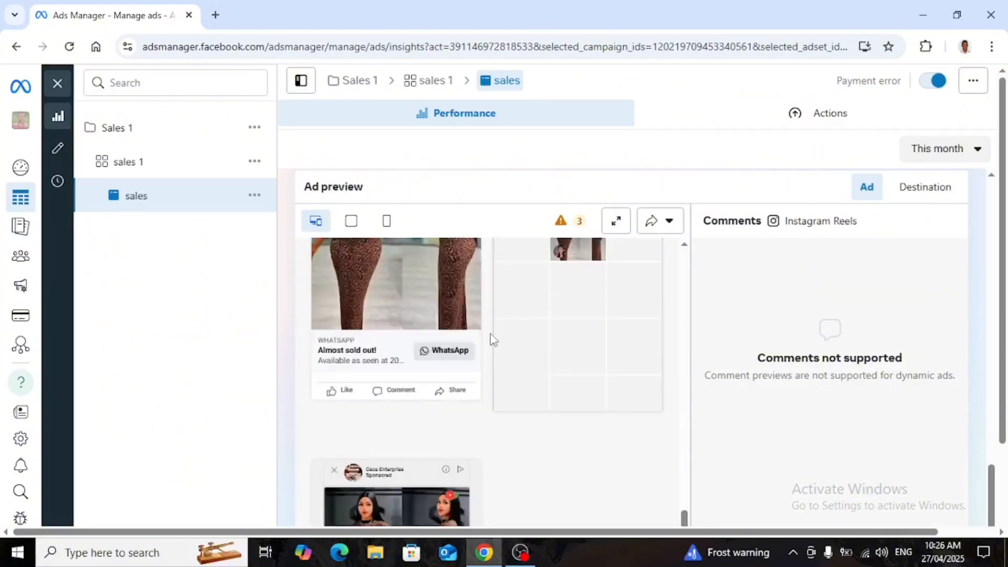
scroll(482, 344, "down", 5)
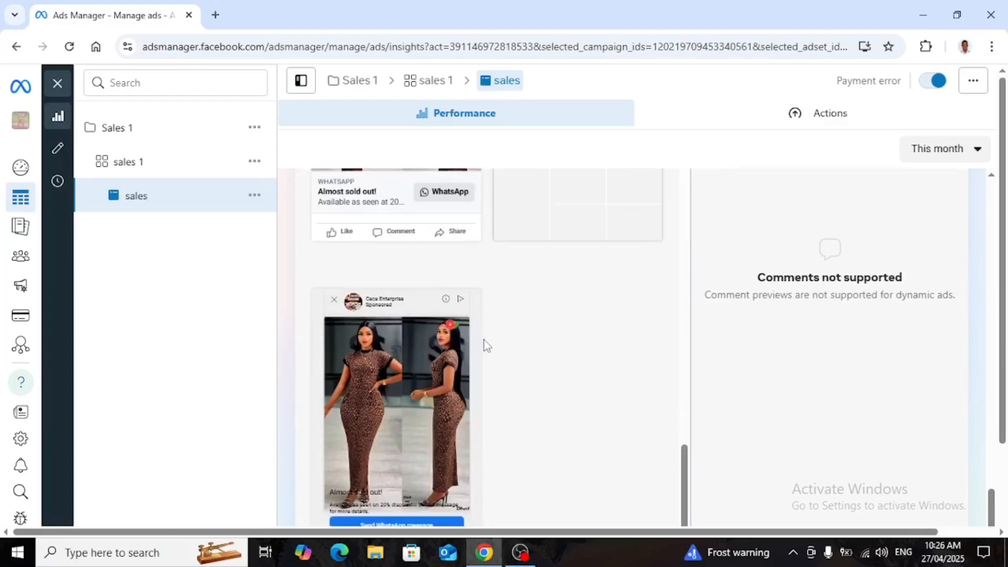
scroll(484, 341, "up", 10)
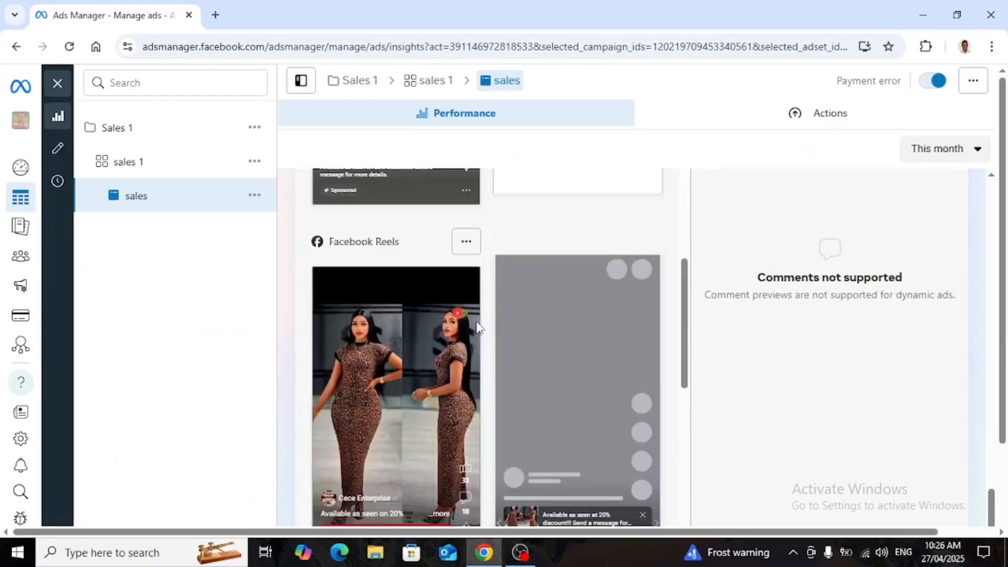